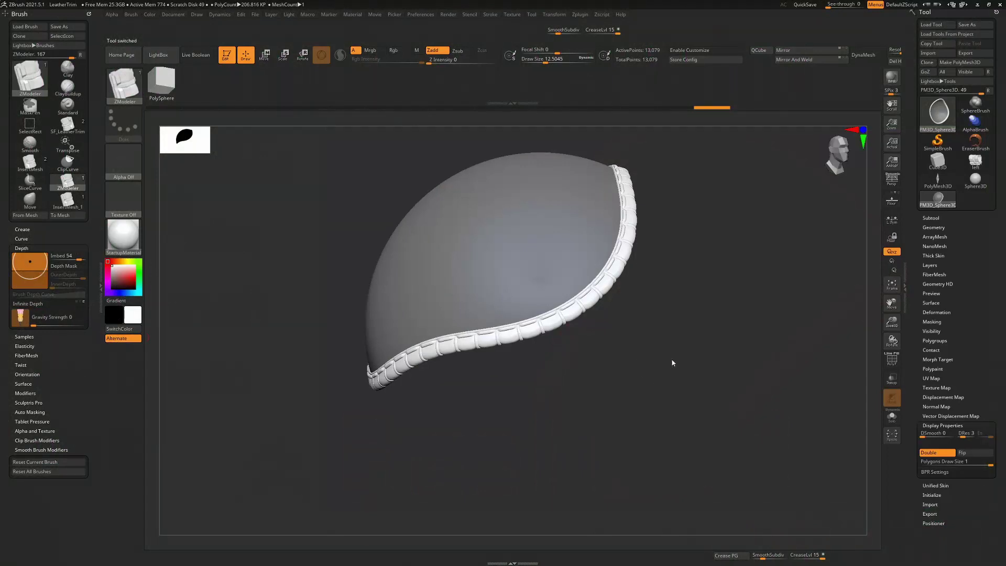
- Switch from the trimmed sphere to the "left" trim segment mesh and display its polygroups with polyframe
{"action": "left_click_drag", "start_coordinate": [671, 344], "coordinate": [633, 345]}
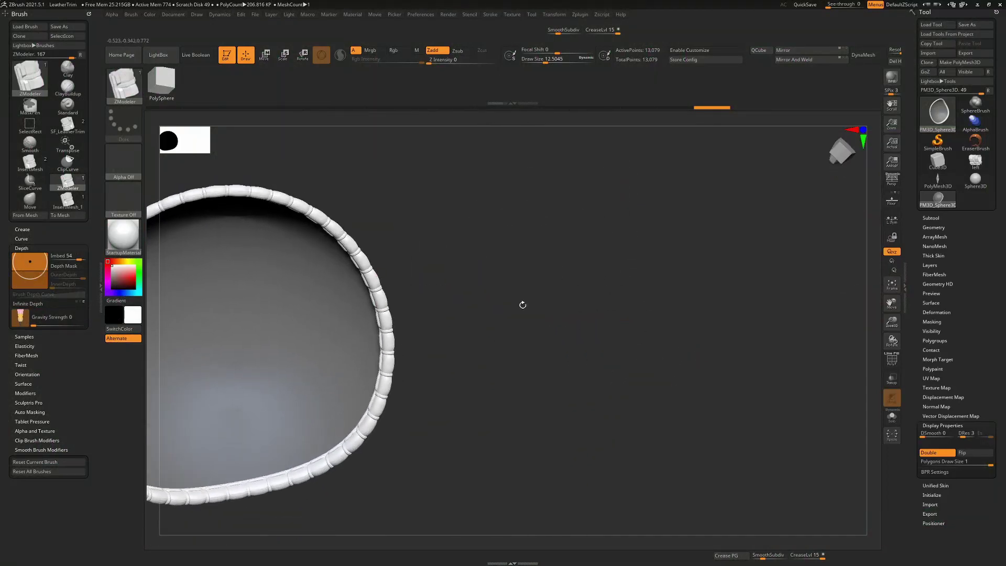
{"action": "left_click_drag", "start_coordinate": [569, 300], "coordinate": [684, 317]}
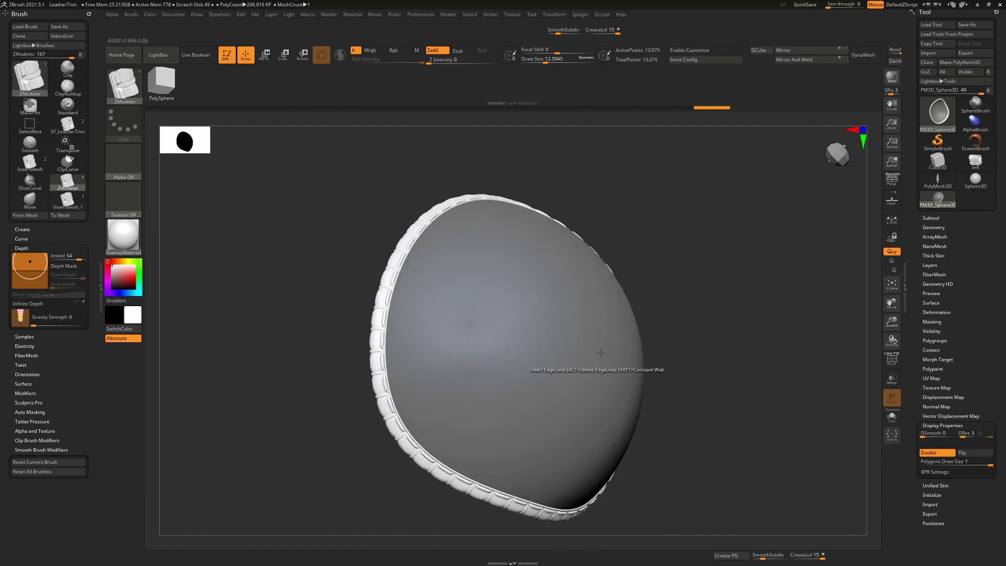
{"action": "left_click_drag", "start_coordinate": [631, 222], "coordinate": [708, 207]}
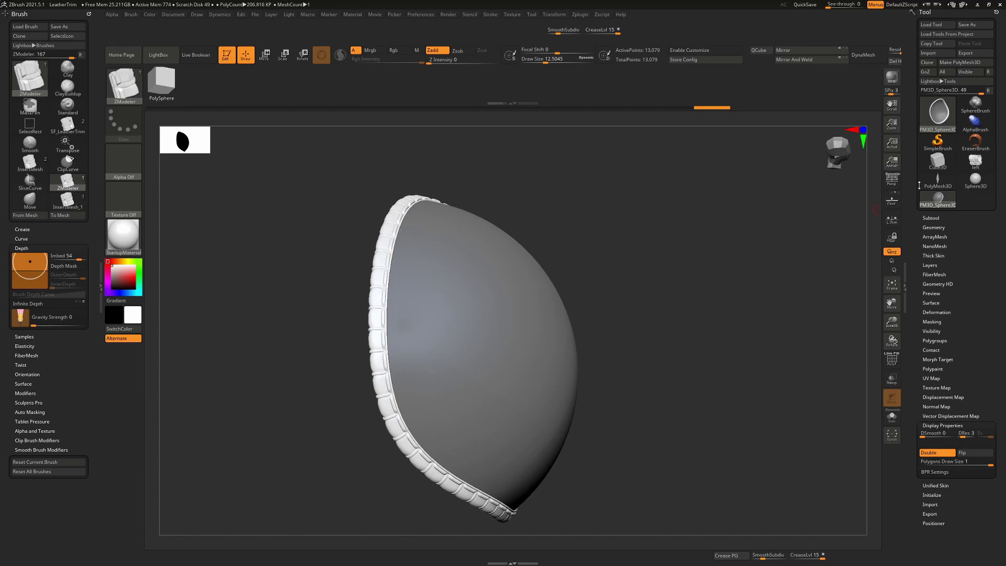
{"action": "left_click", "coordinate": [975, 160]}
{"action": "left_click_drag", "start_coordinate": [640, 349], "coordinate": [642, 287]}
{"action": "key", "text": "shift+f"}
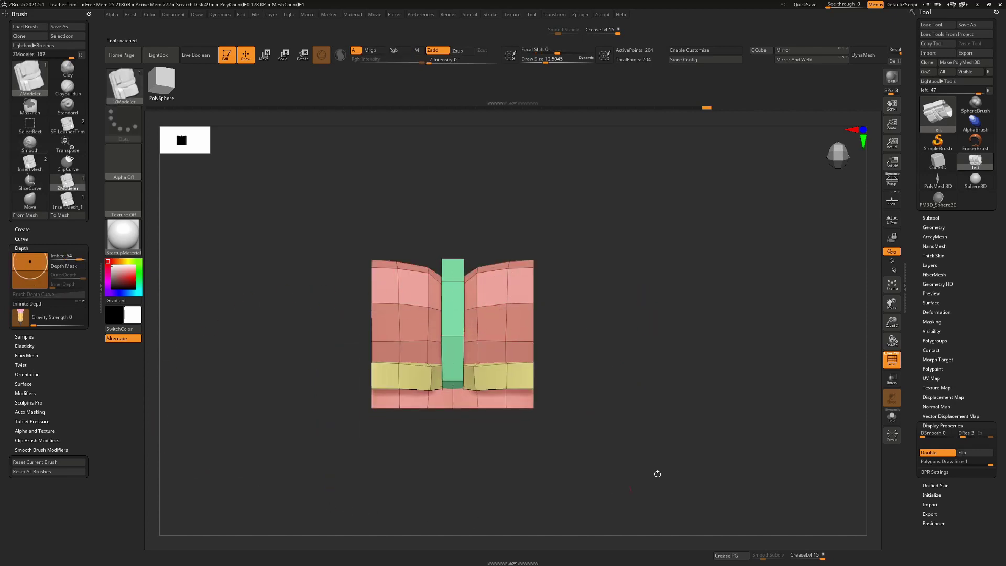
- Isolate the segment's main leather body and its wrapping strap in turn to examine their polygroups, restoring the full mesh each time
{"action": "mouse_move", "coordinate": [754, 344]}
{"action": "left_mouse_down"}
{"action": "mouse_move", "coordinate": [667, 353]}
{"action": "mouse_move", "coordinate": [687, 353]}
{"action": "left_mouse_up"}
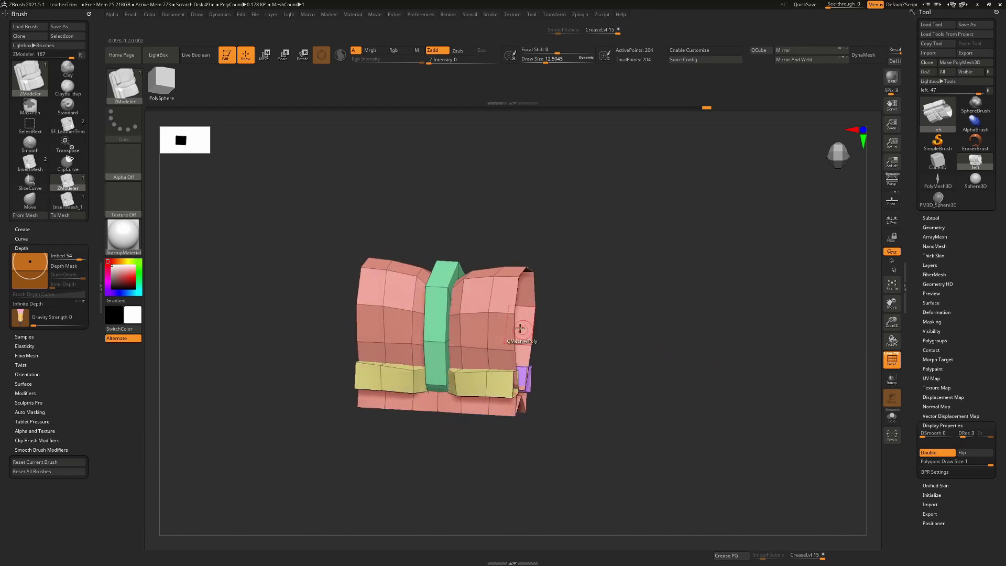
{"action": "key", "text": "ctrl+shift"}
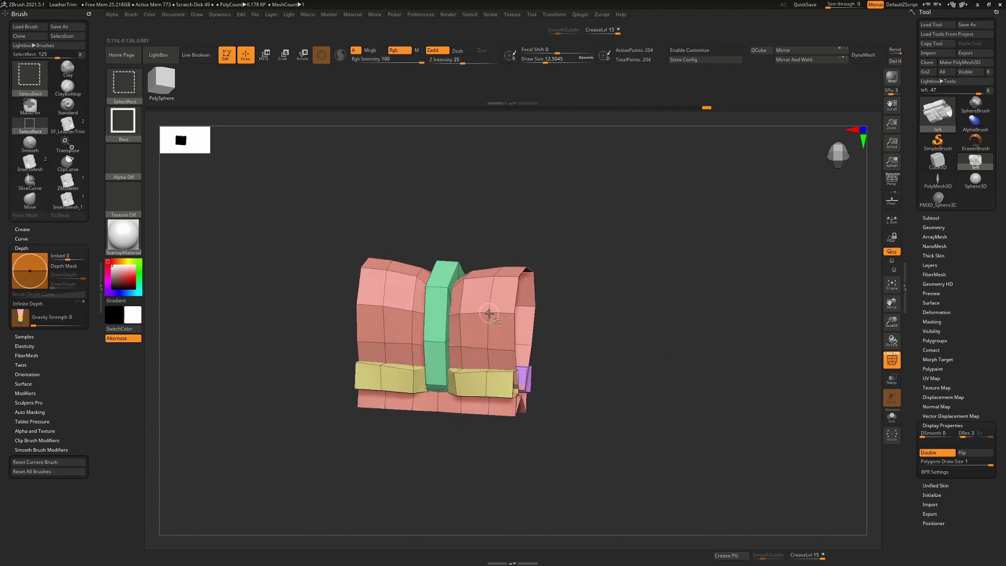
{"action": "left_click", "coordinate": [488, 313], "text": "ctrl+shift"}
{"action": "mouse_move", "coordinate": [603, 314]}
{"action": "left_mouse_down"}
{"action": "mouse_move", "coordinate": [680, 300]}
{"action": "mouse_move", "coordinate": [674, 319]}
{"action": "mouse_move", "coordinate": [644, 328]}
{"action": "left_mouse_up"}
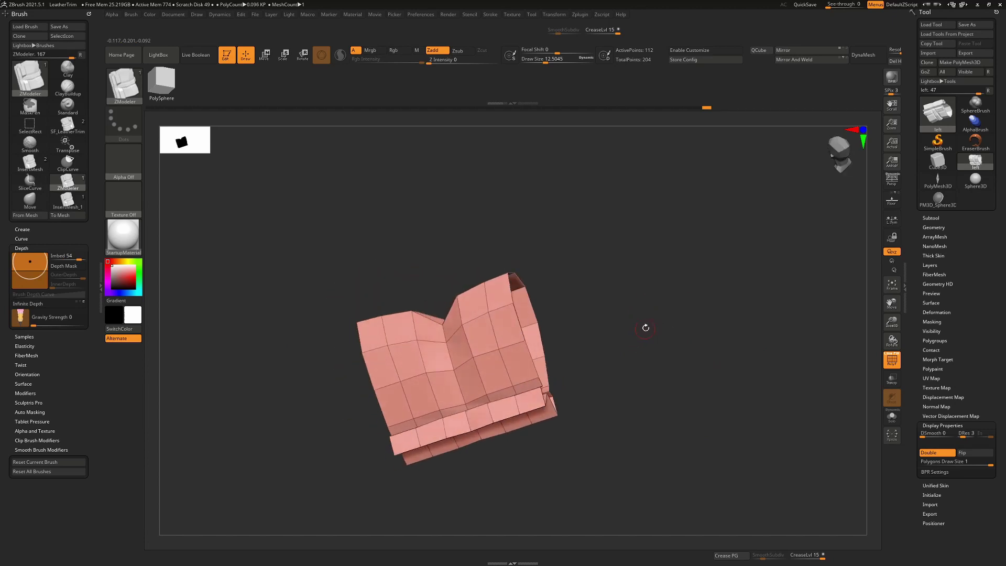
{"action": "left_click", "coordinate": [659, 288], "text": "ctrl+shift"}
{"action": "left_click", "coordinate": [457, 361], "text": "ctrl+shift"}
{"action": "left_click_drag", "start_coordinate": [706, 314], "coordinate": [682, 343]}
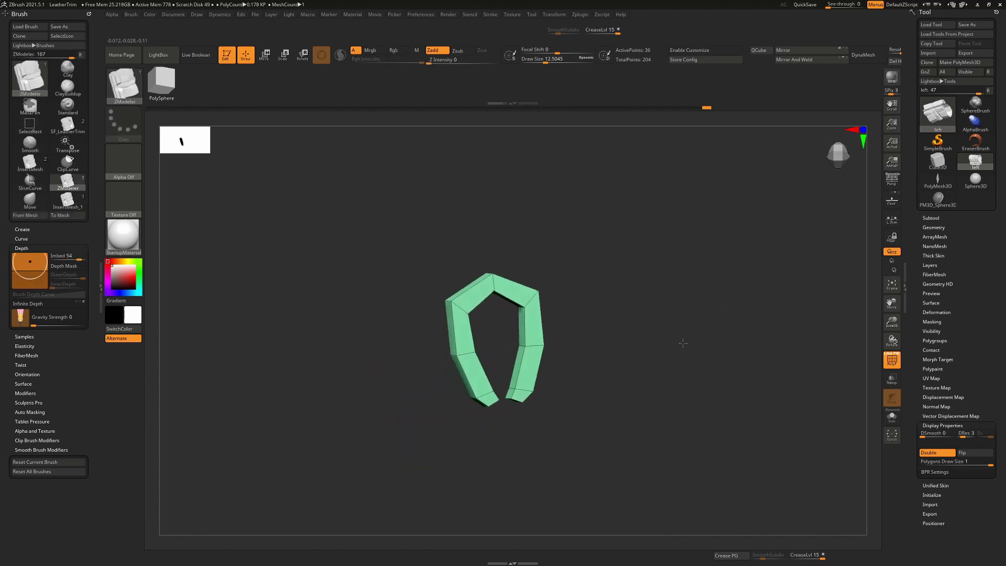
{"action": "left_click", "coordinate": [655, 357], "text": "ctrl+shift"}
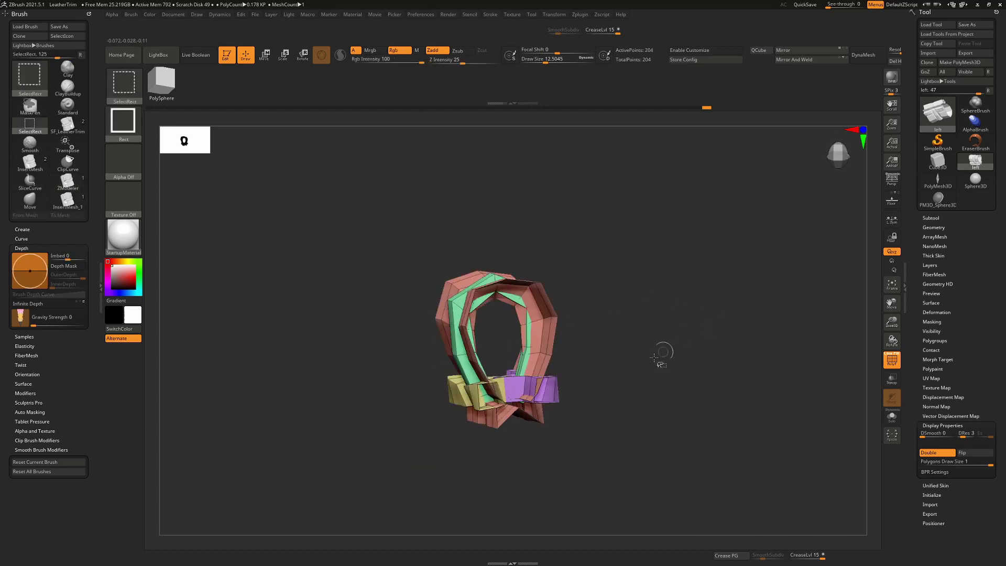
- Isolate the segment's remaining side polygroups to examine them and restore the full mesh
{"action": "left_click", "coordinate": [554, 385], "text": "ctrl+shift"}
{"action": "left_click_drag", "start_coordinate": [721, 390], "coordinate": [545, 369]}
{"action": "left_click", "coordinate": [606, 333], "text": "ctrl+shift"}
{"action": "left_click", "coordinate": [524, 340], "text": "ctrl+shift"}
{"action": "left_click_drag", "start_coordinate": [453, 405], "coordinate": [470, 427], "text": "ctrl+shift"}
{"action": "left_click_drag", "start_coordinate": [720, 403], "coordinate": [714, 361]}
{"action": "left_click", "coordinate": [740, 370], "text": "ctrl+shift"}
- Turn on the dynamic subdivision preview for the segment and check its creased edges with polyframe displayed
{"action": "key", "text": "shift+f"}
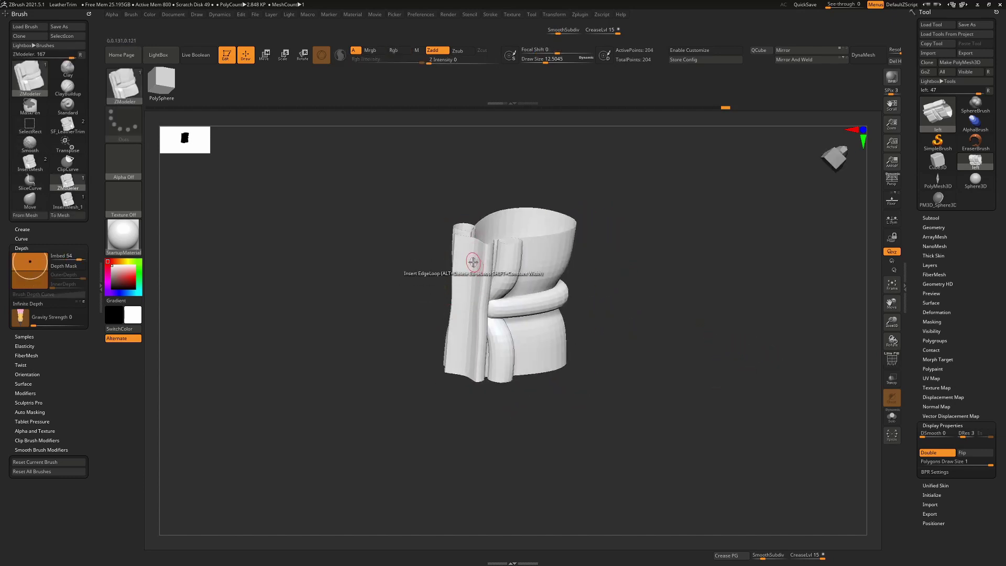
{"action": "left_click_drag", "start_coordinate": [440, 417], "coordinate": [459, 354]}
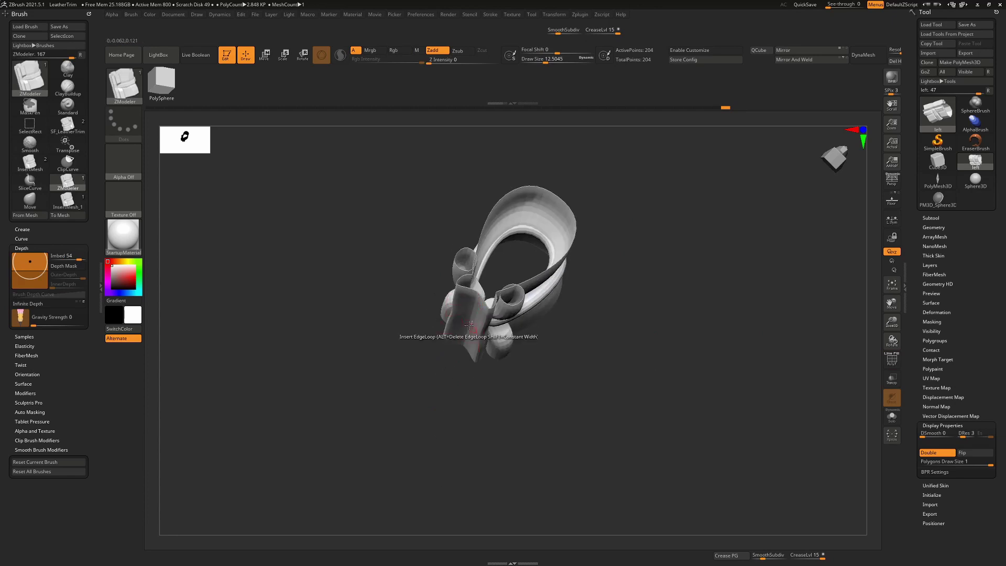
{"action": "left_click_drag", "start_coordinate": [708, 341], "coordinate": [684, 312]}
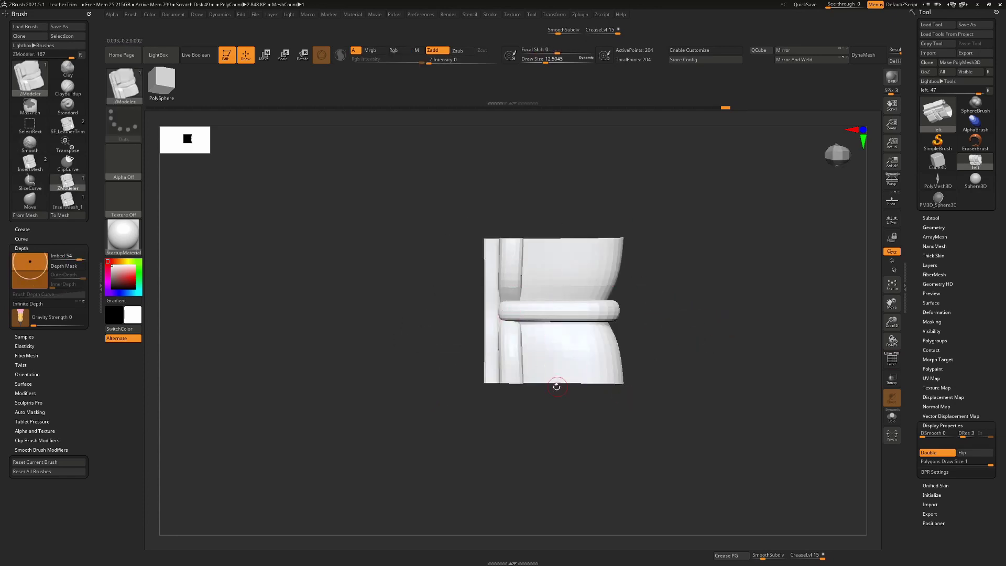
{"action": "mouse_move", "coordinate": [547, 389]}
{"action": "left_mouse_down"}
{"action": "mouse_move", "coordinate": [555, 398]}
{"action": "mouse_move", "coordinate": [529, 395]}
{"action": "mouse_move", "coordinate": [722, 382]}
{"action": "mouse_move", "coordinate": [708, 412]}
{"action": "mouse_move", "coordinate": [492, 395]}
{"action": "mouse_move", "coordinate": [459, 376]}
{"action": "left_mouse_up"}
{"action": "key", "text": "shift+f"}
{"action": "left_click_drag", "start_coordinate": [712, 332], "coordinate": [709, 330], "text": "shift"}
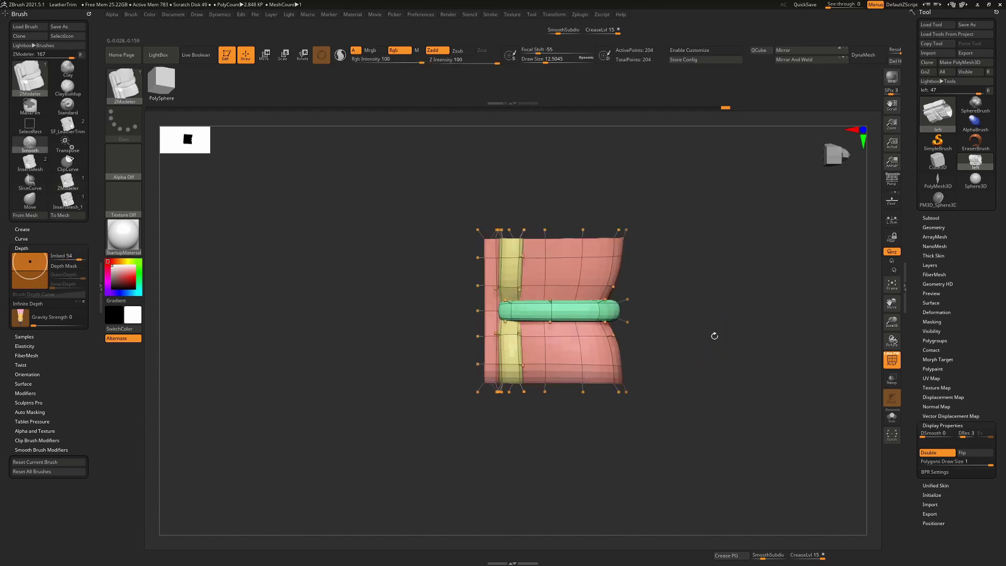
- Select the ZModeler brush and hide the segment's polyframe
{"action": "key", "text": "b"}
{"action": "key", "text": "z"}
{"action": "key", "text": "m"}
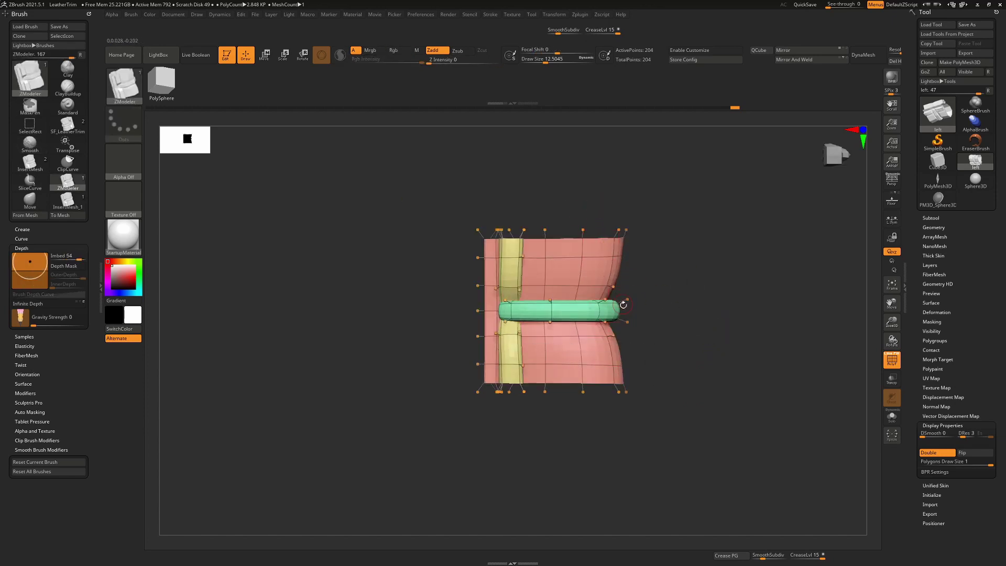
{"action": "left_click_drag", "start_coordinate": [600, 220], "coordinate": [661, 337]}
{"action": "left_click_drag", "start_coordinate": [655, 333], "coordinate": [644, 371], "text": "alt"}
{"action": "key", "text": "shift+f"}
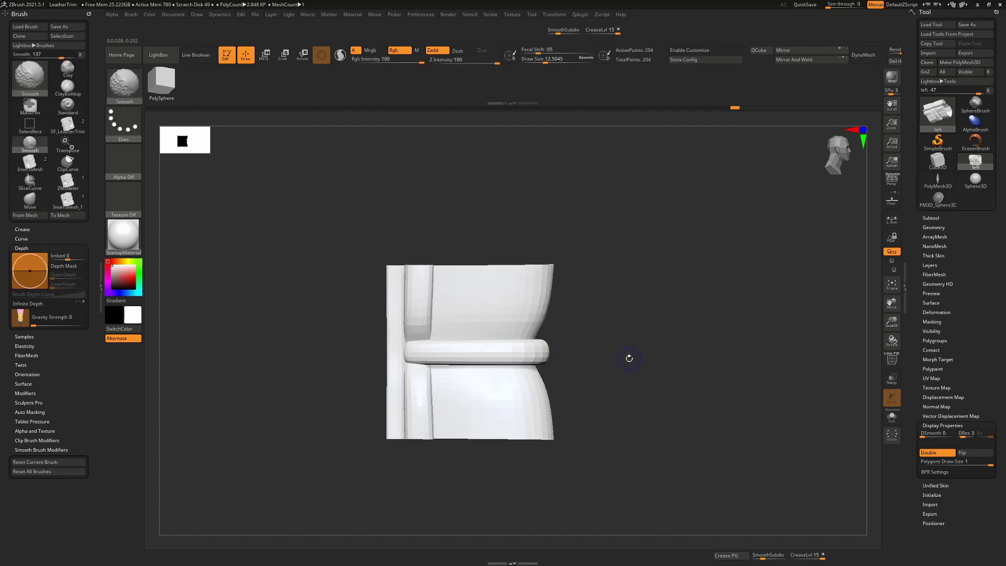
- Create a new InsertMesh brush from the segment while it faces the camera in straight side view
{"action": "left_click_drag", "start_coordinate": [622, 371], "coordinate": [666, 326], "text": "alt"}
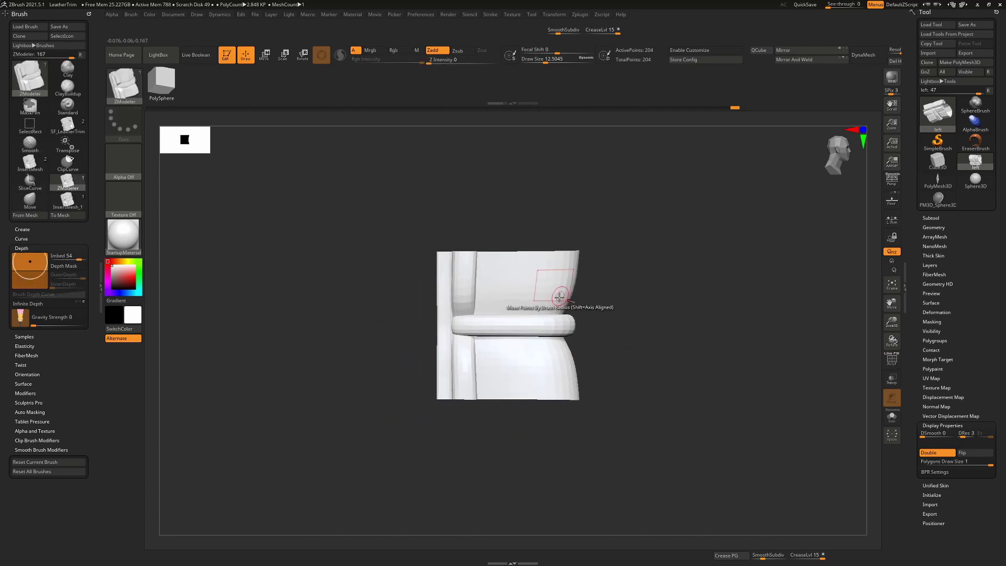
{"action": "left_click_drag", "start_coordinate": [387, 249], "coordinate": [371, 376]}
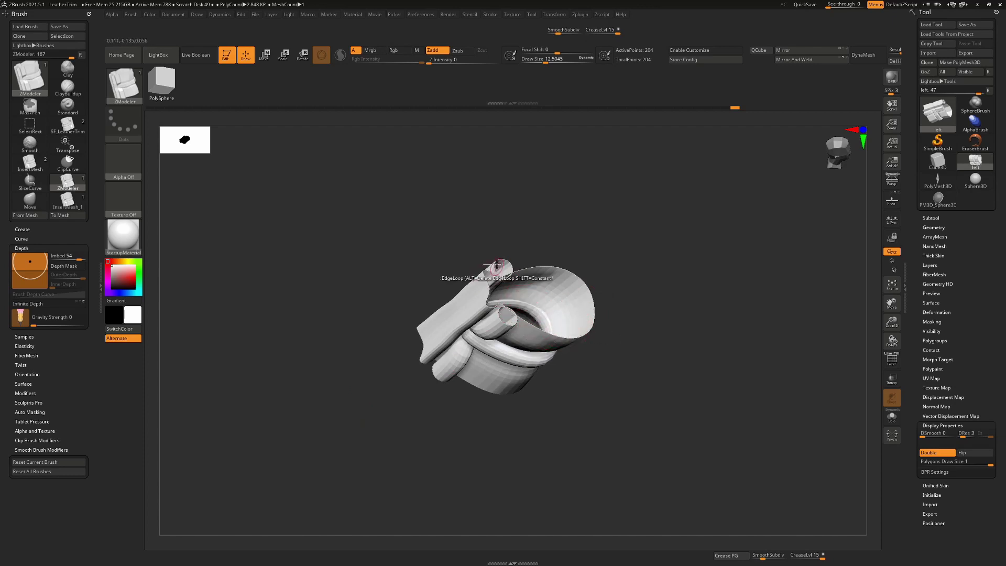
{"action": "mouse_move", "coordinate": [687, 343]}
{"action": "left_mouse_down"}
{"action": "mouse_move", "coordinate": [693, 361]}
{"action": "mouse_move", "coordinate": [689, 326]}
{"action": "left_mouse_up"}
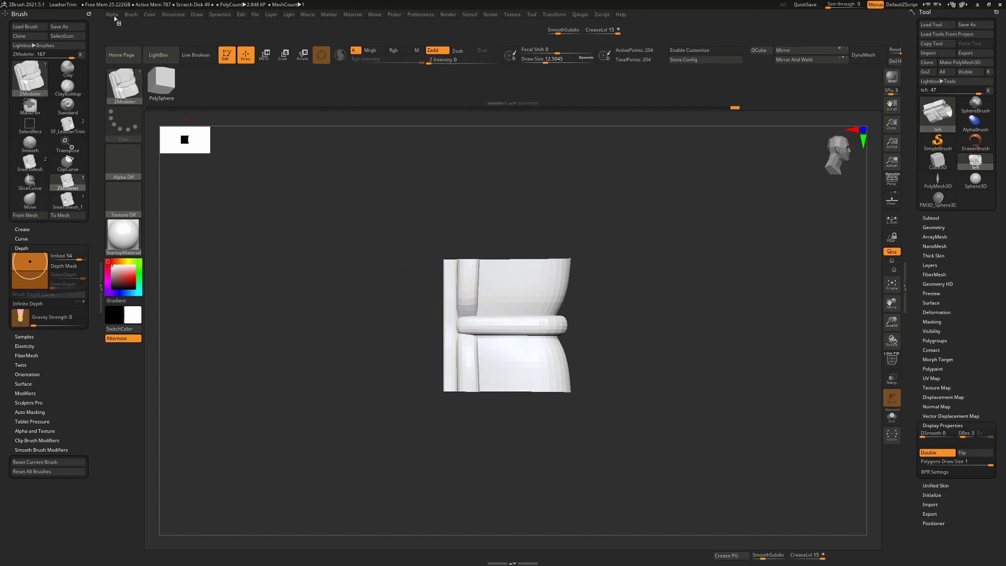
{"action": "left_click", "coordinate": [130, 14]}
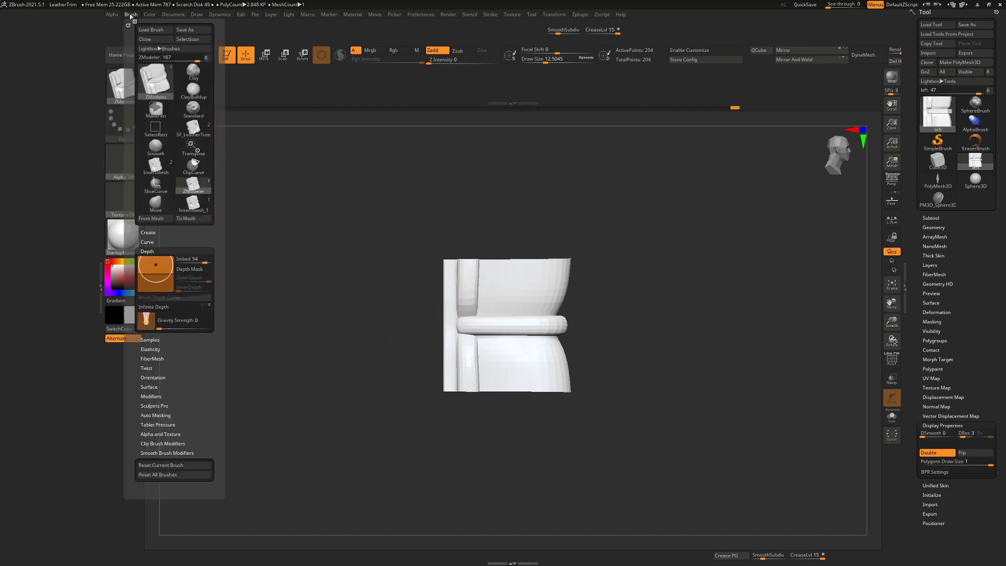
{"action": "left_click", "coordinate": [148, 233]}
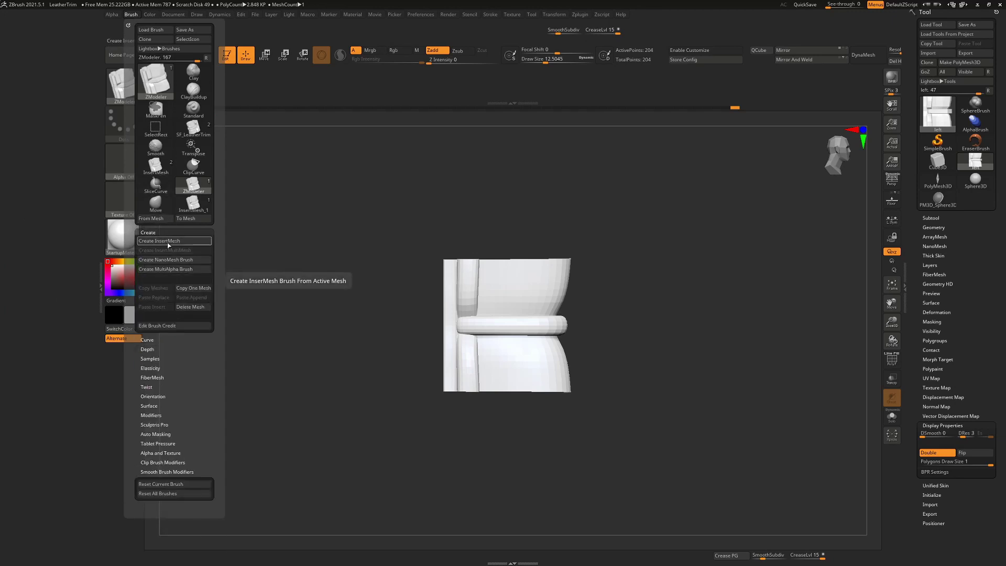
{"action": "left_click", "coordinate": [170, 241]}
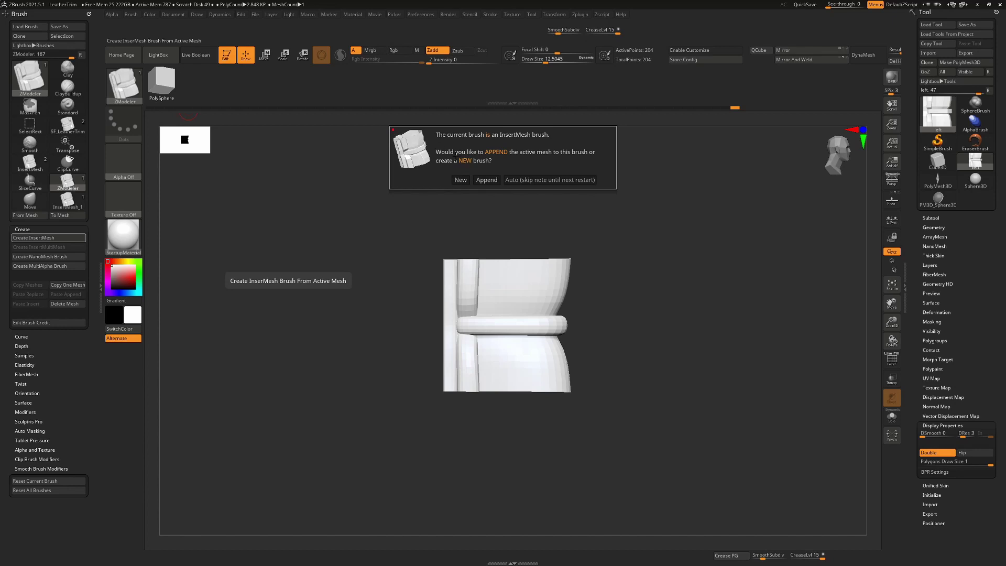
{"action": "left_click", "coordinate": [460, 180]}
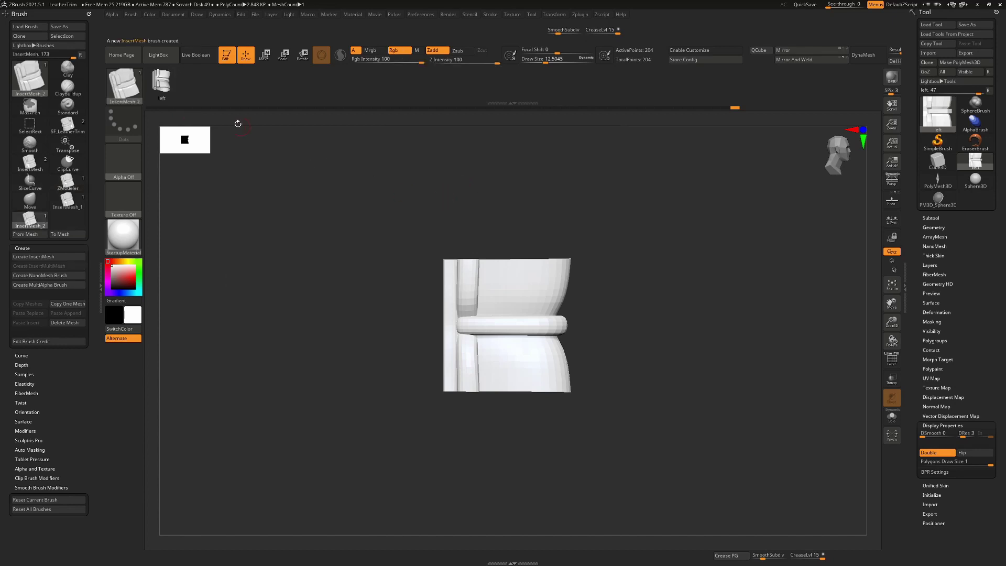
- Face the segment's mirrored side toward the camera and rename its subtool to "right"
{"action": "left_click", "coordinate": [932, 218]}
{"action": "mouse_move", "coordinate": [956, 247]}
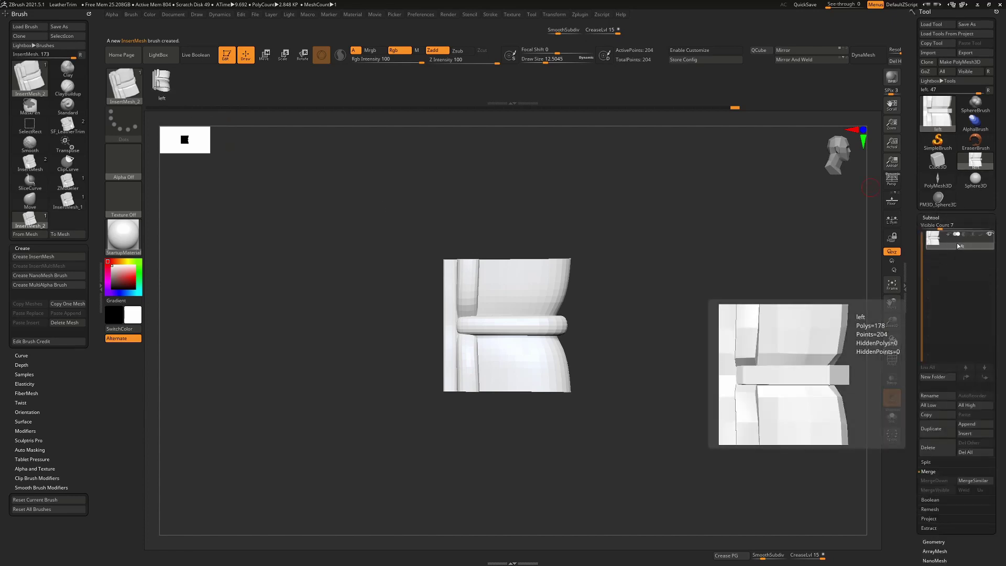
{"action": "left_click_drag", "start_coordinate": [770, 285], "coordinate": [665, 288]}
{"action": "key", "text": "shift"}
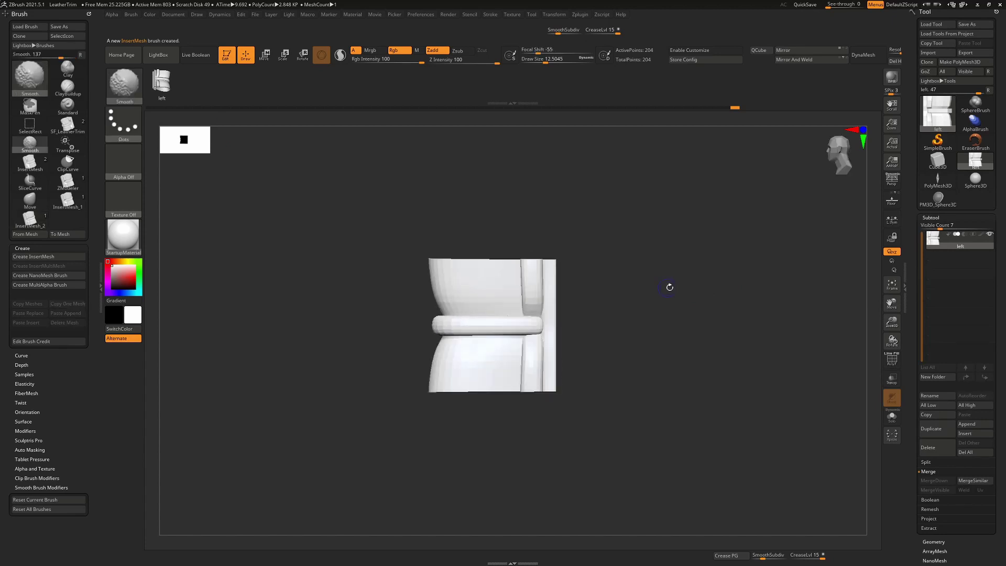
{"action": "left_click_drag", "start_coordinate": [741, 297], "coordinate": [716, 299]}
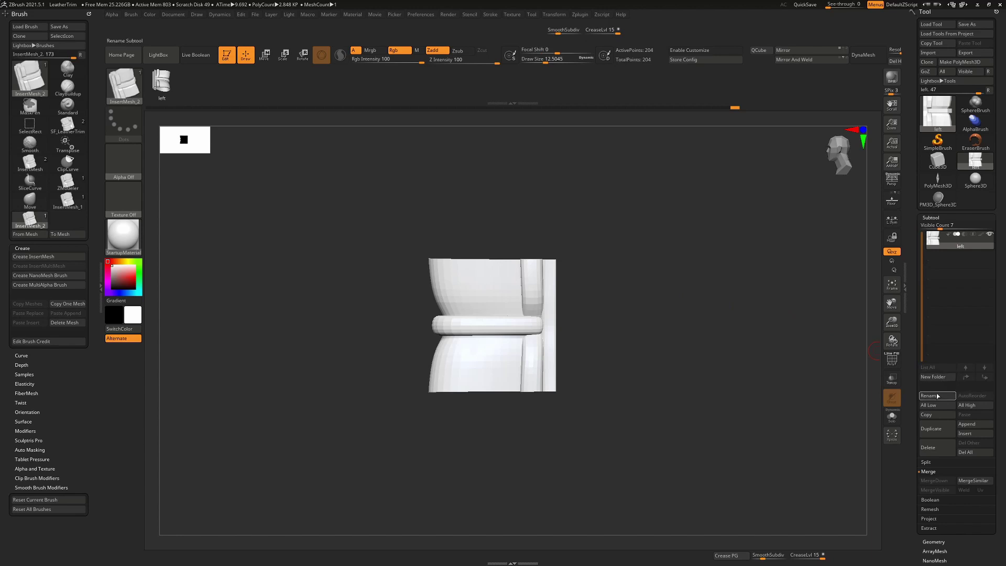
{"action": "left_click", "coordinate": [938, 396]}
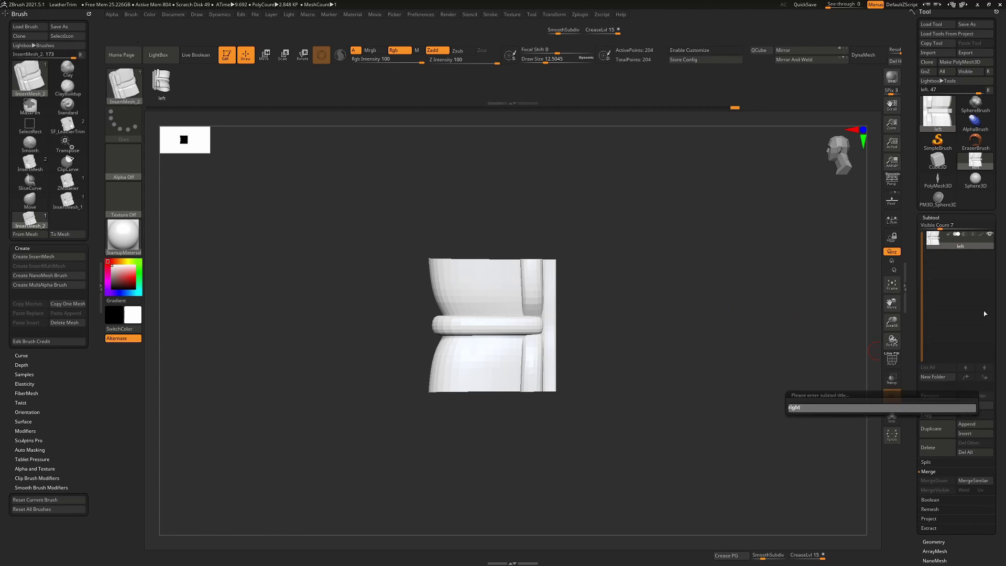
{"action": "key", "text": "Return"}
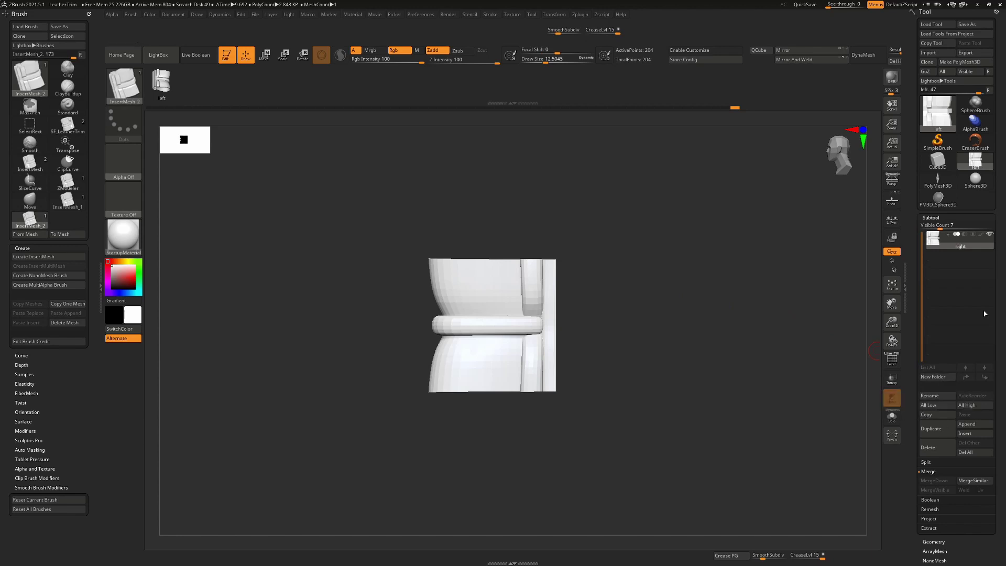
- Append the "right" segment as a second mesh to the new InsertMesh brush
{"action": "left_click", "coordinate": [131, 15]}
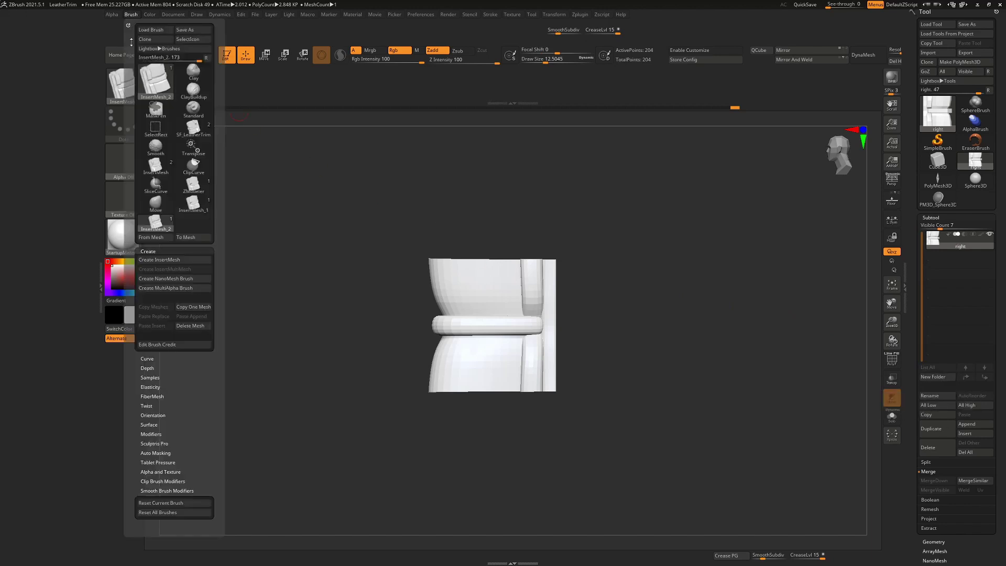
{"action": "left_click", "coordinate": [169, 261]}
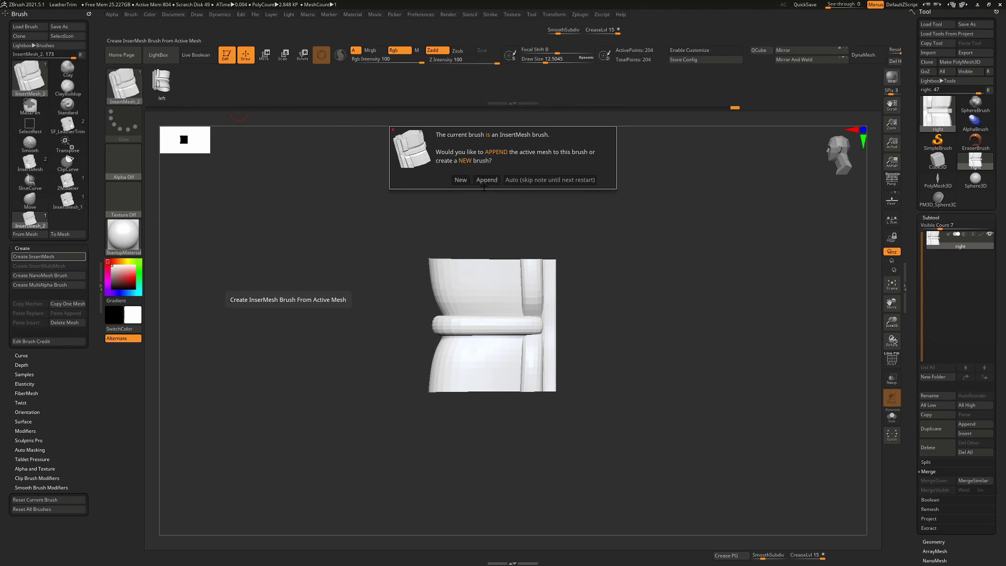
{"action": "left_click", "coordinate": [486, 180]}
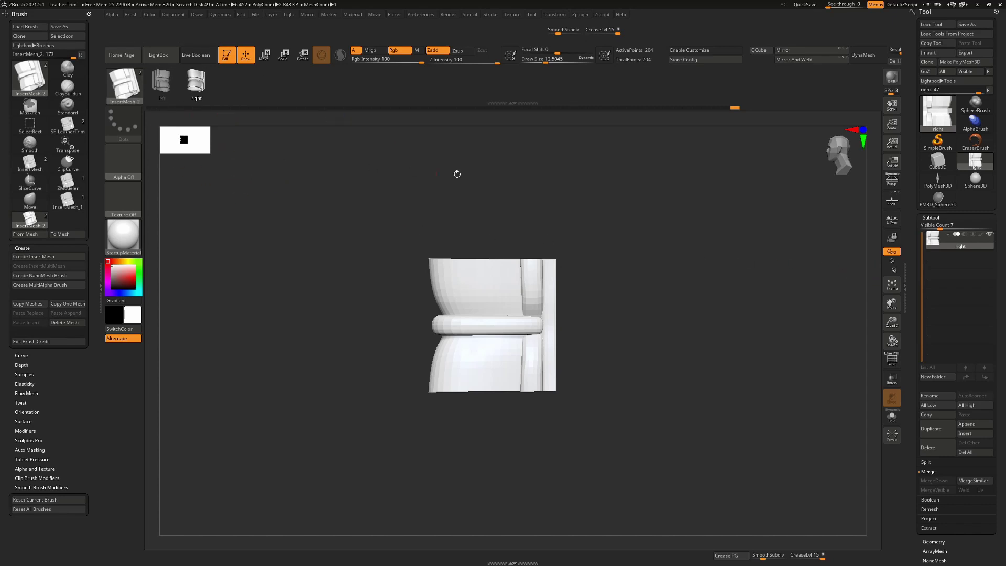
- Switch to the Sphere3D tool and convert it to a PolyMesh3D
{"action": "left_click", "coordinate": [975, 180]}
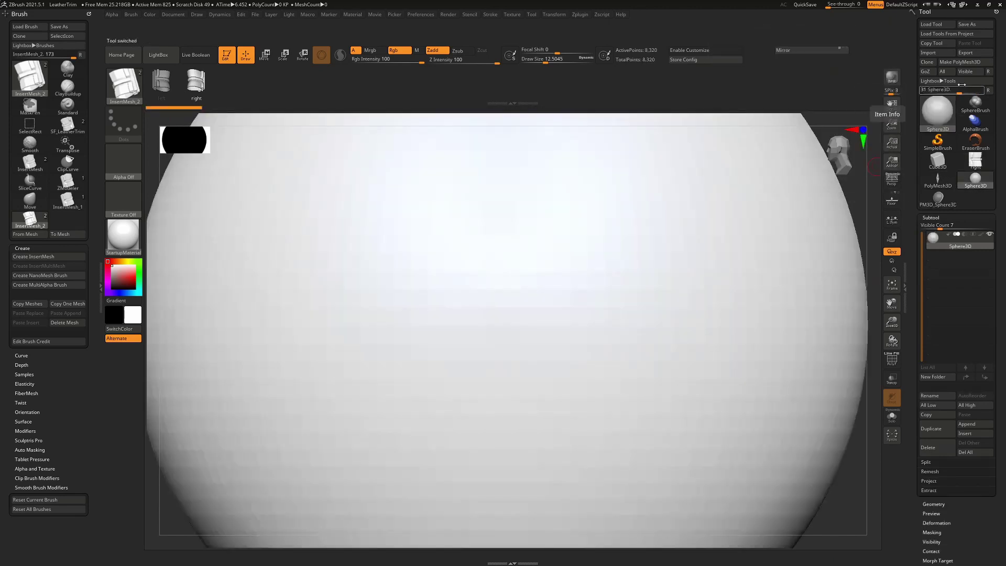
{"action": "left_click", "coordinate": [972, 62]}
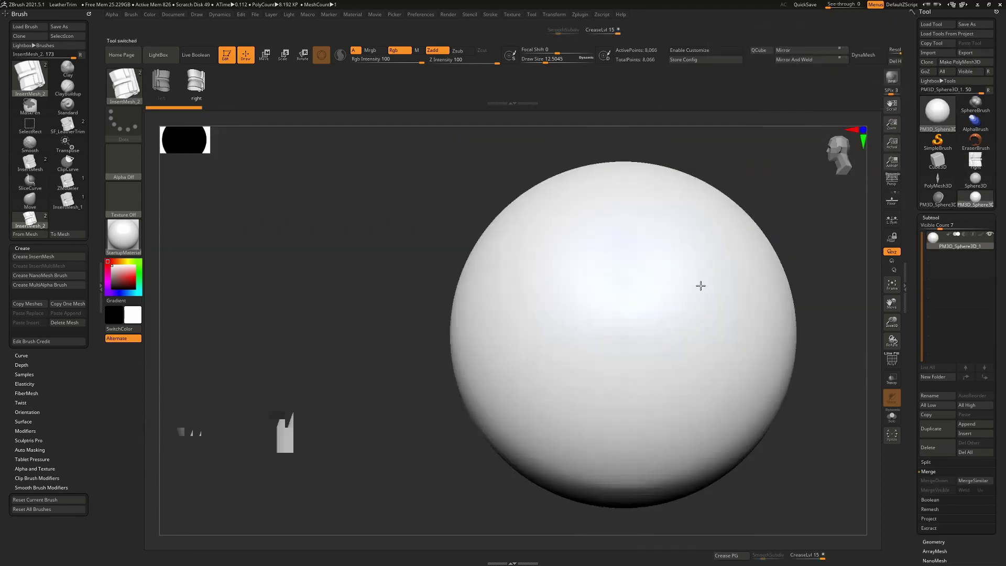
- Try inserting several trim segments on the sphere with the new InsertMesh brush
{"action": "left_click_drag", "start_coordinate": [551, 319], "coordinate": [646, 268]}
{"action": "left_click_drag", "start_coordinate": [479, 307], "coordinate": [503, 314]}
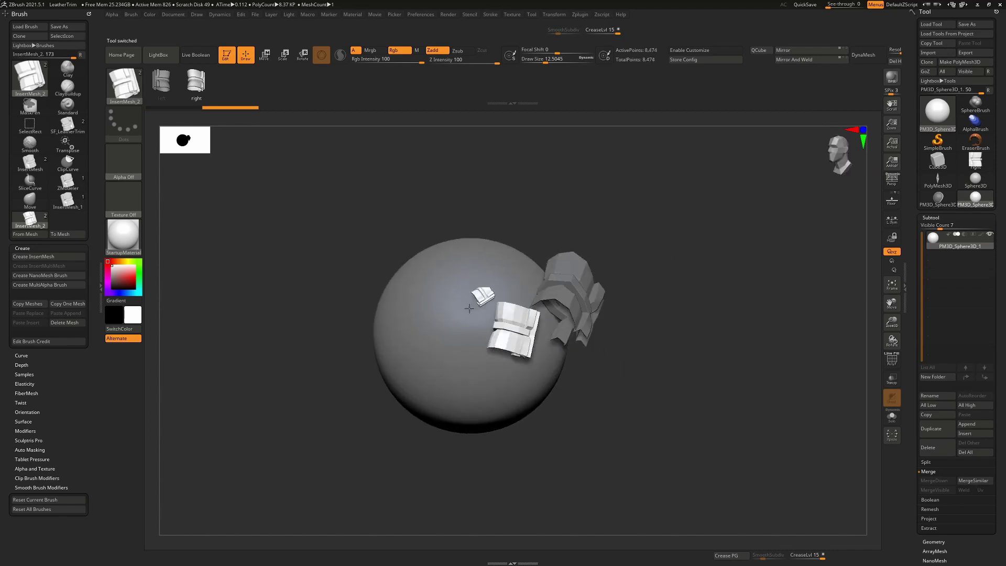
{"action": "left_click_drag", "start_coordinate": [450, 361], "coordinate": [478, 362]}
- Undo all the trial segment insertions on the sphere
{"action": "key", "text": "ctrl+z"}
{"action": "key", "text": "ctrl+z"}
{"action": "key", "text": "ctrl+z"}
{"action": "key", "text": "ctrl+z"}
{"action": "key", "text": "ctrl+z"}
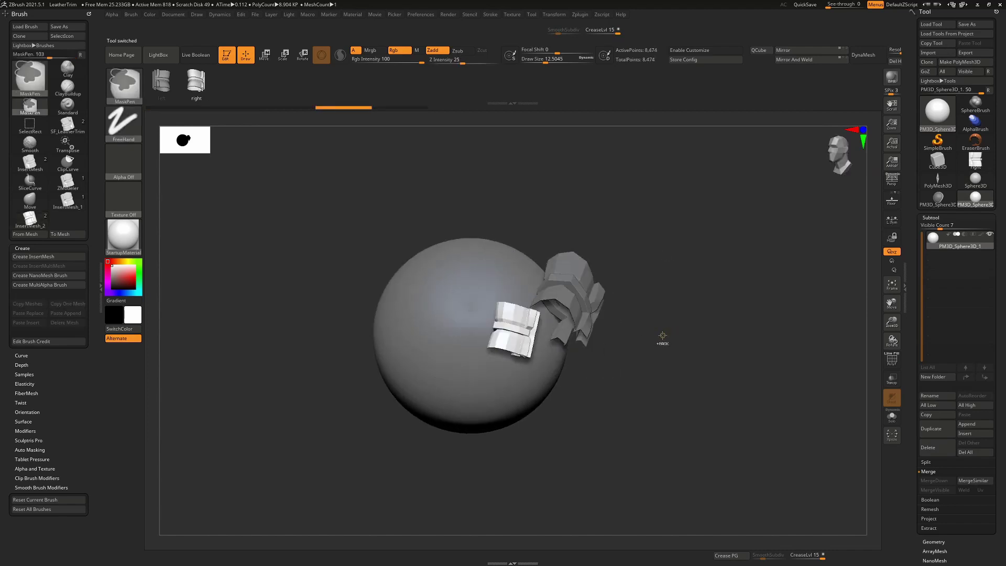
{"action": "key", "text": "ctrl+z"}
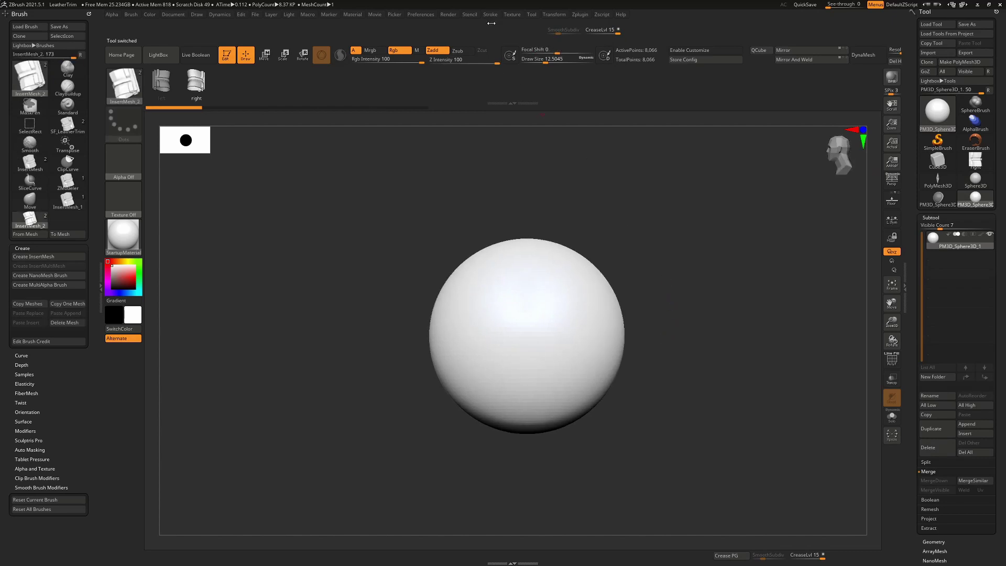
- Turn on Curve Mode for the trim brush and draw an S-shaped curve across the front of the sphere
{"action": "left_click", "coordinate": [490, 14]}
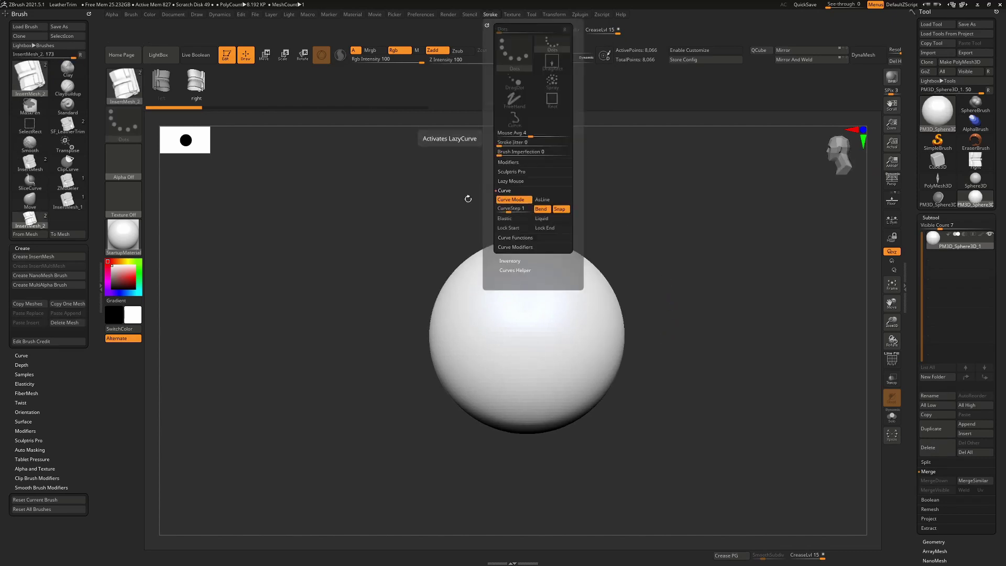
{"action": "left_click_drag", "start_coordinate": [493, 354], "coordinate": [488, 355]}
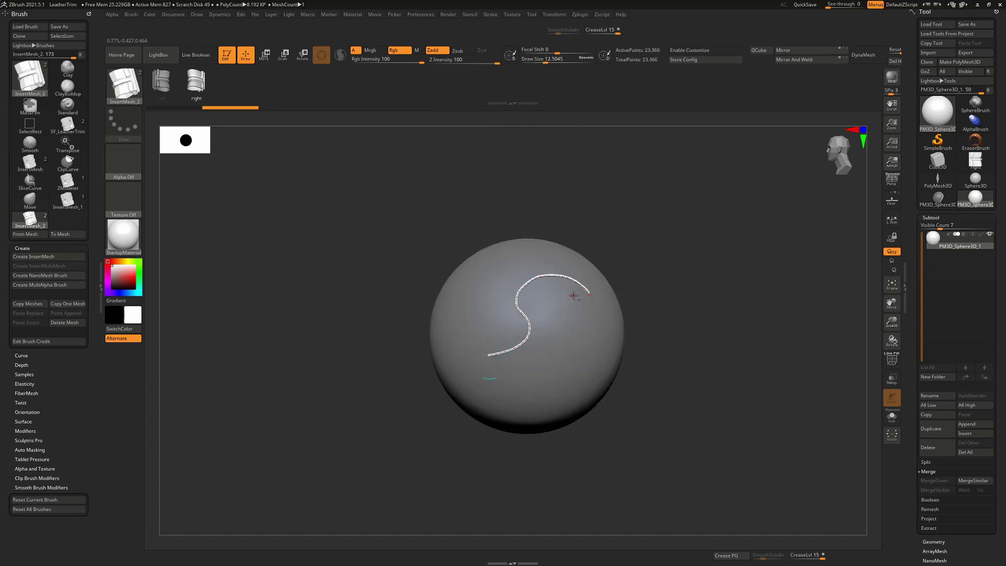
- Set the draw size to about 41, update the trim along the curve and pull its lower end into a hook
{"action": "right_click_drag", "start_coordinate": [575, 293], "coordinate": [592, 401], "text": "ctrl"}
{"action": "key", "text": "s"}
{"action": "left_click_drag", "start_coordinate": [712, 230], "coordinate": [721, 231]}
{"action": "left_click", "coordinate": [556, 245]}
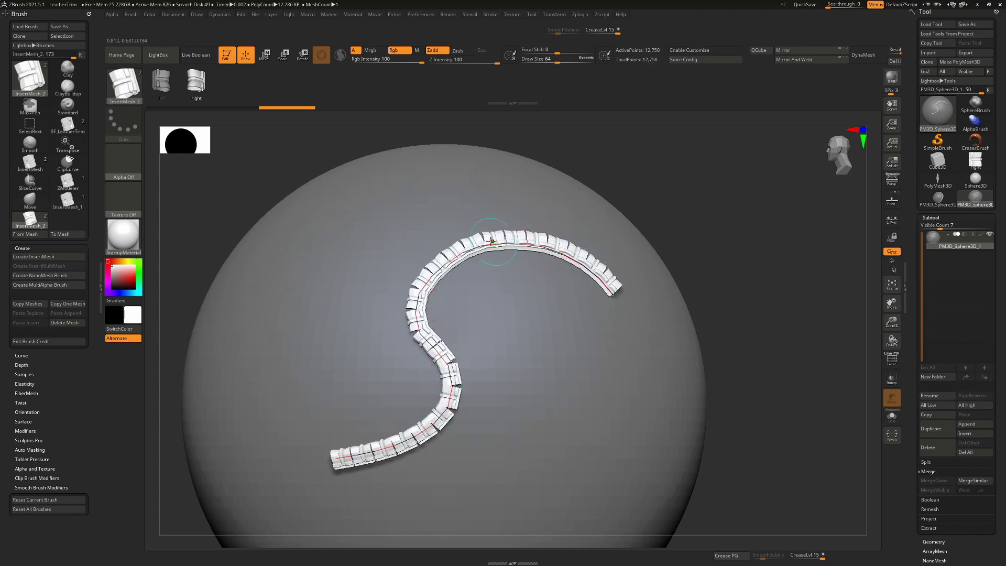
{"action": "mouse_move", "coordinate": [338, 457]}
{"action": "left_mouse_down"}
{"action": "mouse_move", "coordinate": [297, 373]}
{"action": "mouse_move", "coordinate": [332, 329]}
{"action": "left_mouse_up"}
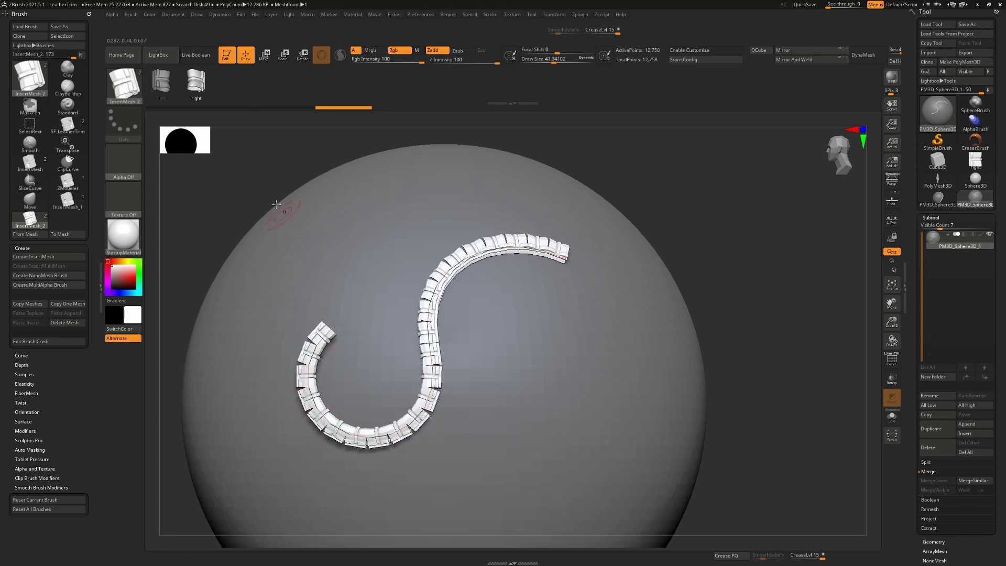
{"action": "left_click", "coordinate": [101, 286]}
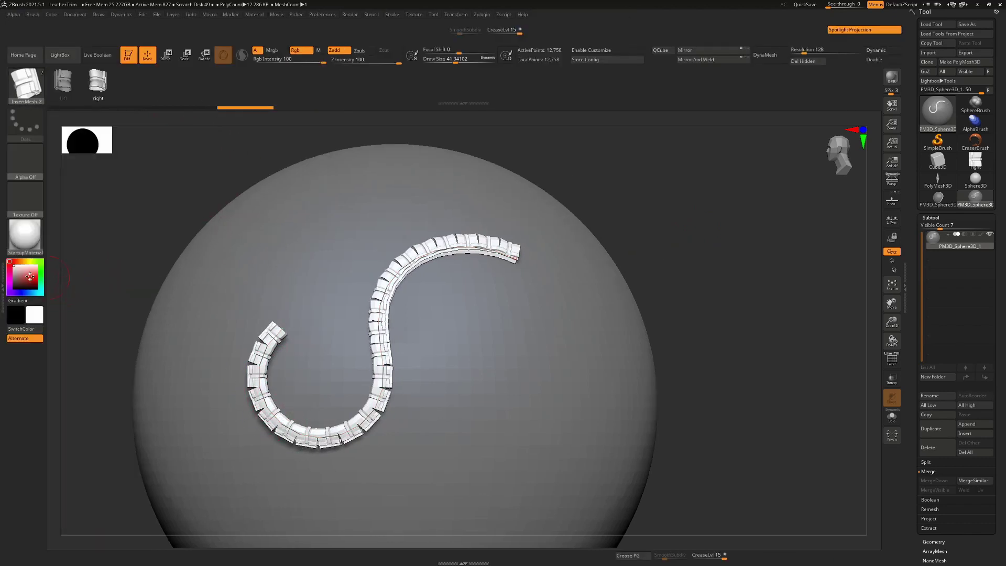
{"action": "left_click", "coordinate": [5, 288]}
{"action": "double_click", "coordinate": [5, 288]}
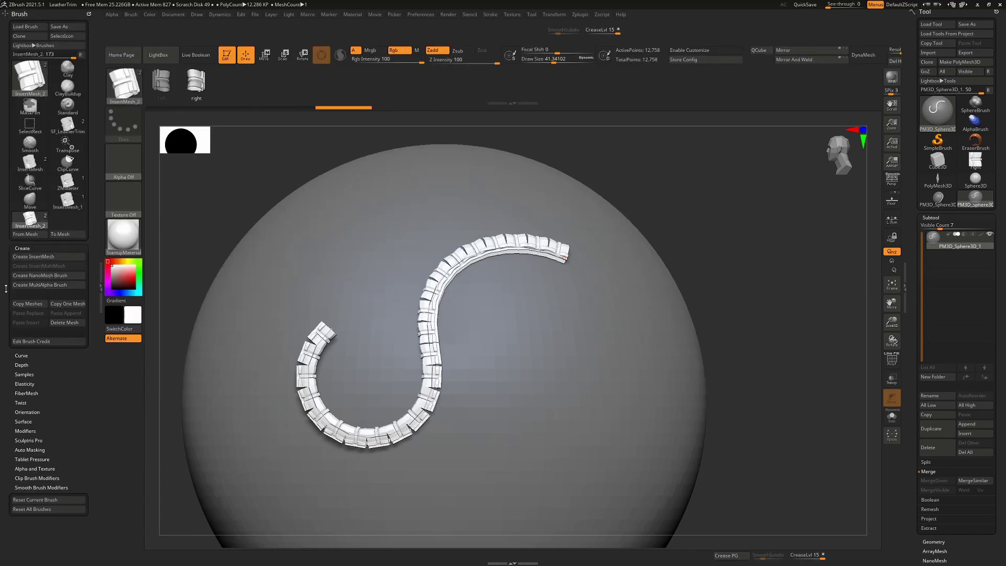
{"action": "left_click", "coordinate": [131, 14]}
{"action": "left_click_drag", "start_coordinate": [128, 25], "coordinate": [58, 39]}
- For the right mesh, switch the brush modifiers from Tri Parts to Weld Points and reshape the trim curve's free end
{"action": "left_click", "coordinate": [32, 430]}
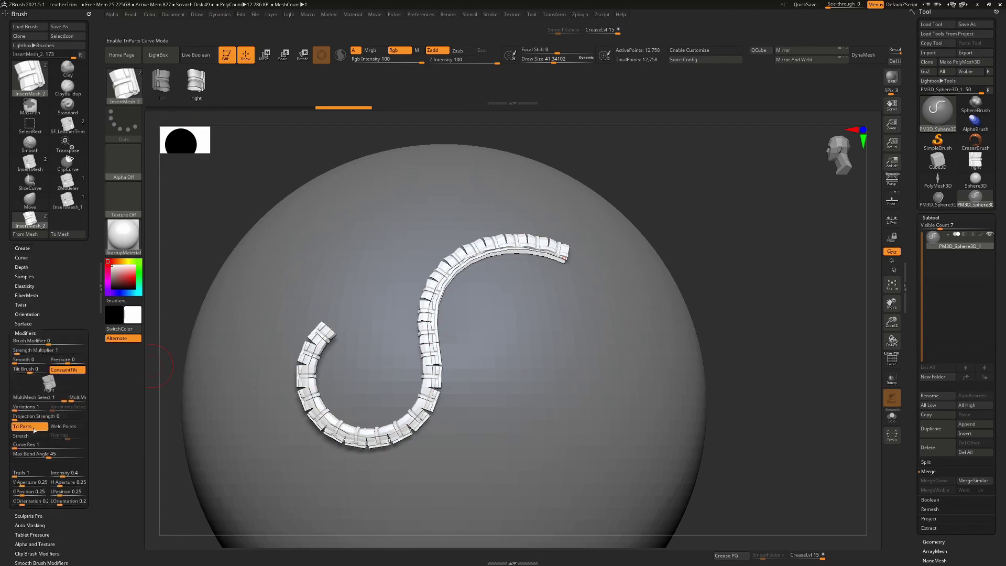
{"action": "left_click_drag", "start_coordinate": [83, 297], "coordinate": [80, 252]}
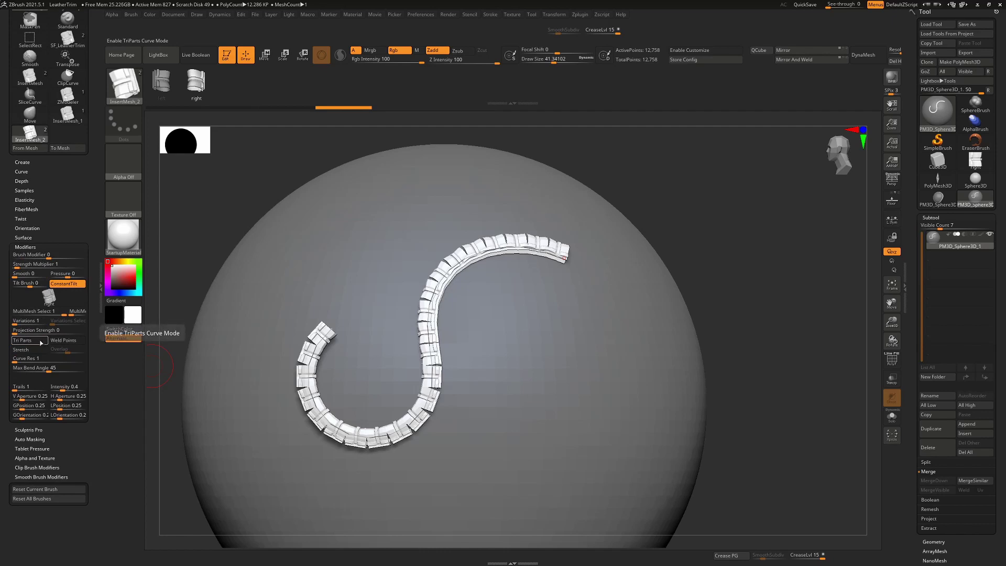
{"action": "left_click", "coordinate": [68, 342]}
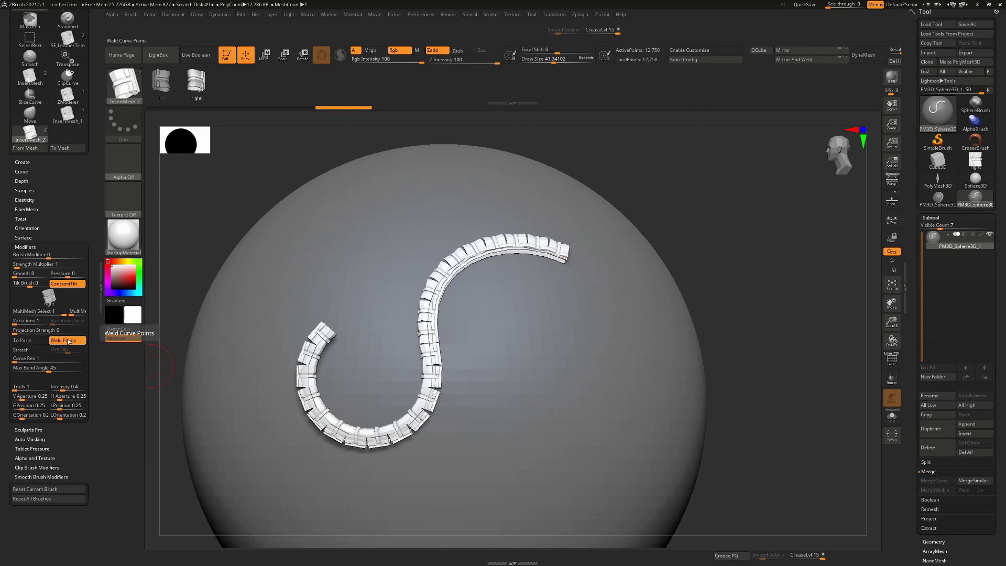
{"action": "mouse_move", "coordinate": [329, 332]}
{"action": "left_mouse_down"}
{"action": "mouse_move", "coordinate": [324, 301]}
{"action": "mouse_move", "coordinate": [293, 325]}
{"action": "mouse_move", "coordinate": [277, 357]}
{"action": "mouse_move", "coordinate": [285, 378]}
{"action": "left_mouse_up"}
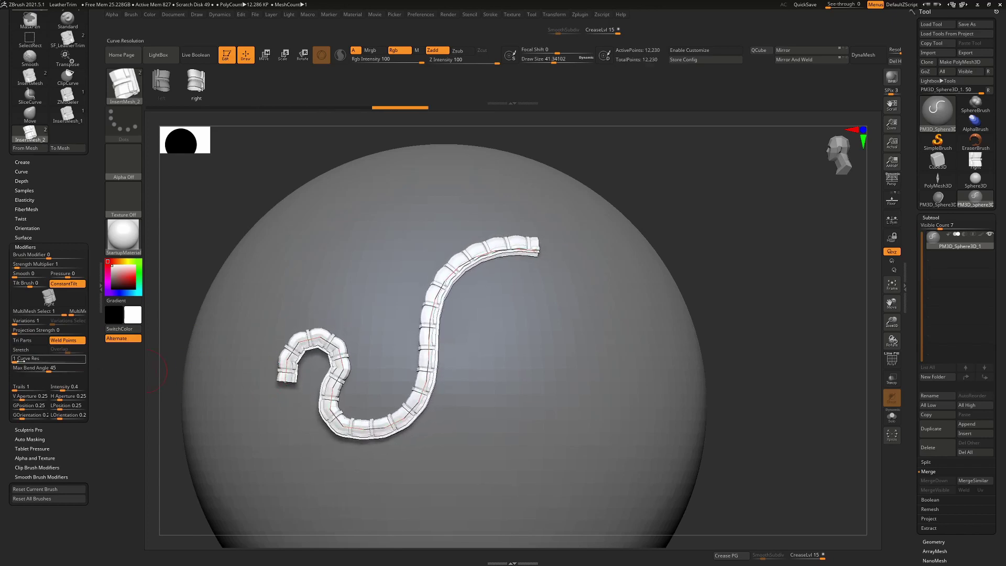
- Set the right mesh's Curve Res to 11 and Max Bend Angle to 76, and update the trim by bending the curve's end
{"action": "left_click_drag", "start_coordinate": [22, 360], "coordinate": [72, 370]}
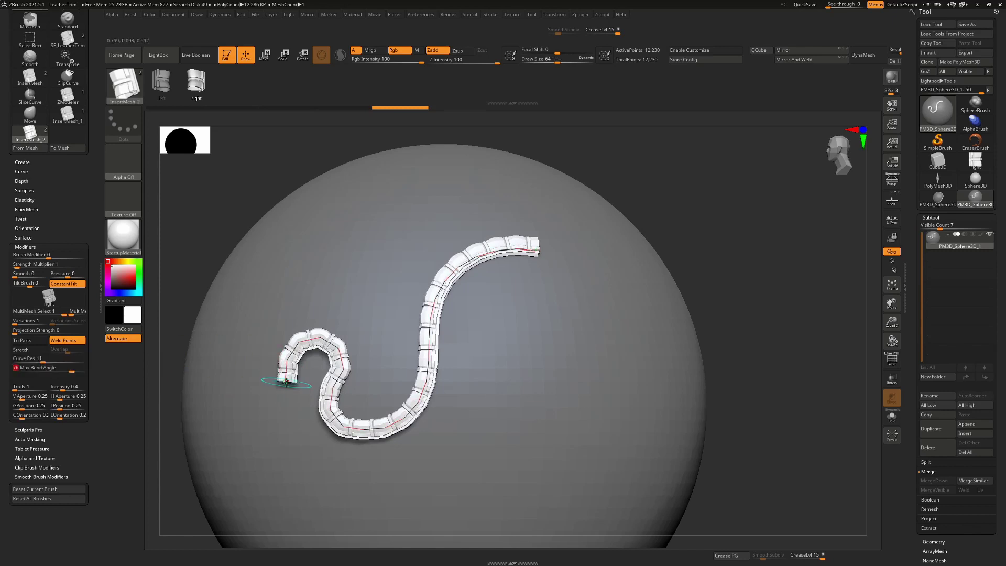
{"action": "left_click", "coordinate": [286, 383]}
{"action": "mouse_move", "coordinate": [286, 379]}
{"action": "left_mouse_down"}
{"action": "mouse_move", "coordinate": [318, 359]}
{"action": "mouse_move", "coordinate": [272, 341]}
{"action": "mouse_move", "coordinate": [267, 296]}
{"action": "mouse_move", "coordinate": [298, 299]}
{"action": "mouse_move", "coordinate": [313, 341]}
{"action": "mouse_move", "coordinate": [299, 333]}
{"action": "mouse_move", "coordinate": [330, 302]}
{"action": "mouse_move", "coordinate": [318, 321]}
{"action": "mouse_move", "coordinate": [315, 311]}
{"action": "left_mouse_up"}
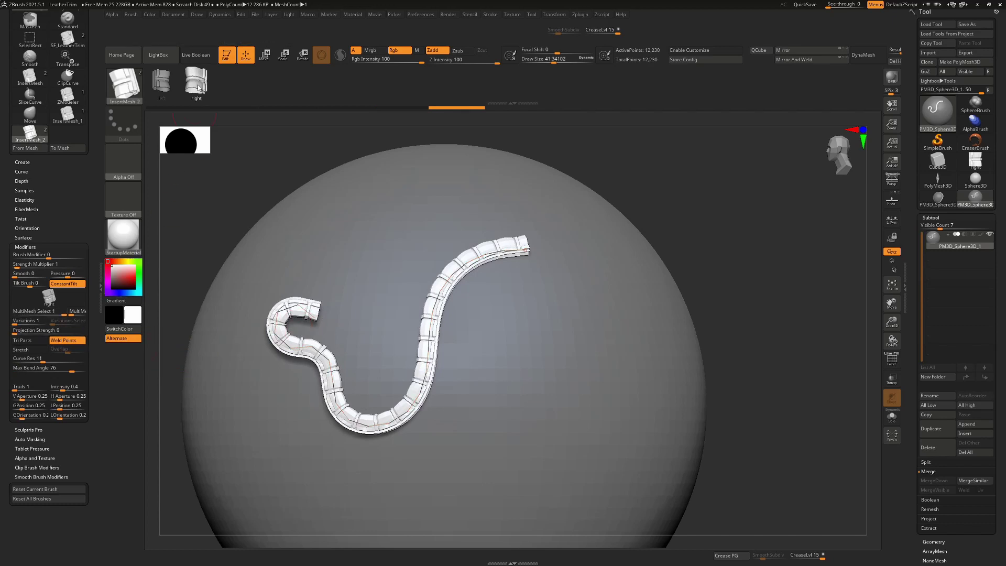
- For the left mesh, replace Tri Parts with Weld Points, set Curve Res 8 and Max Bend Angle 67, and update the curve with it
{"action": "left_click", "coordinate": [161, 81]}
{"action": "left_click", "coordinate": [65, 359]}
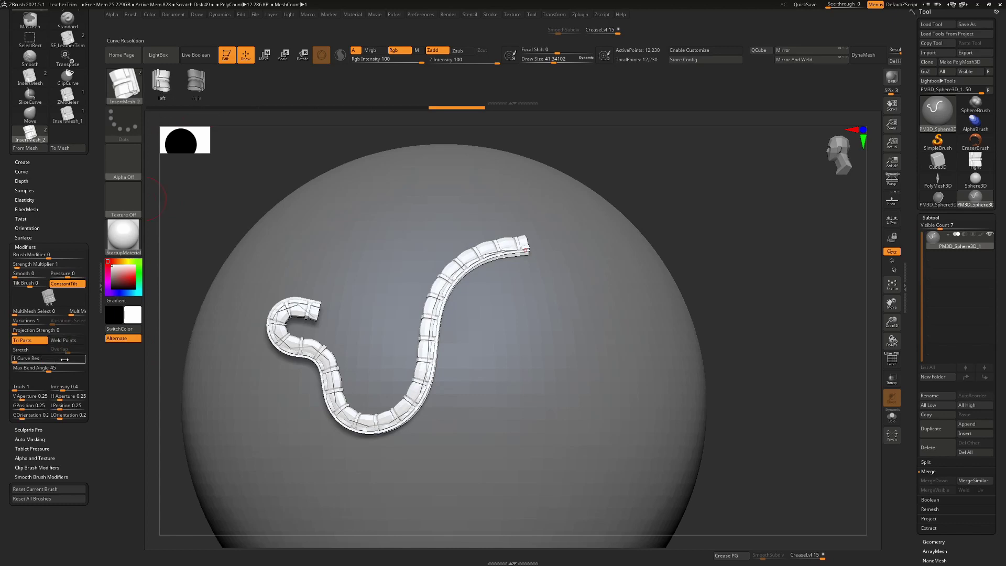
{"action": "left_click", "coordinate": [37, 342]}
{"action": "left_click", "coordinate": [60, 341]}
{"action": "left_click", "coordinate": [26, 360]}
{"action": "left_click_drag", "start_coordinate": [27, 360], "coordinate": [65, 369]}
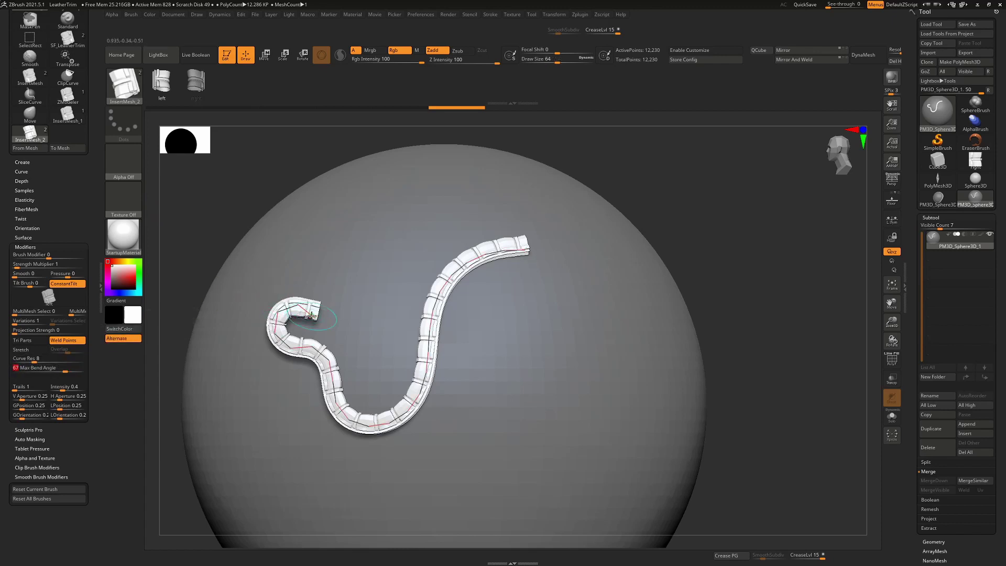
{"action": "mouse_move", "coordinate": [311, 316]}
{"action": "left_mouse_down"}
{"action": "mouse_move", "coordinate": [335, 272]}
{"action": "mouse_move", "coordinate": [315, 280]}
{"action": "mouse_move", "coordinate": [272, 334]}
{"action": "left_mouse_up"}
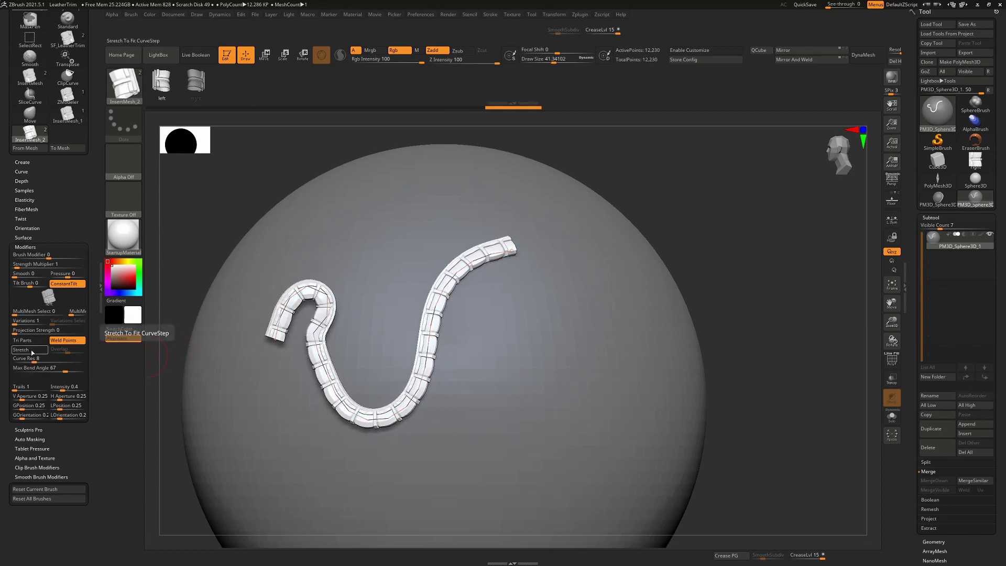
- Enable Stretch for both the left and right meshes and reshape the trim curve on the sphere
{"action": "left_click", "coordinate": [31, 351]}
{"action": "left_click", "coordinate": [194, 82]}
{"action": "left_click", "coordinate": [40, 350]}
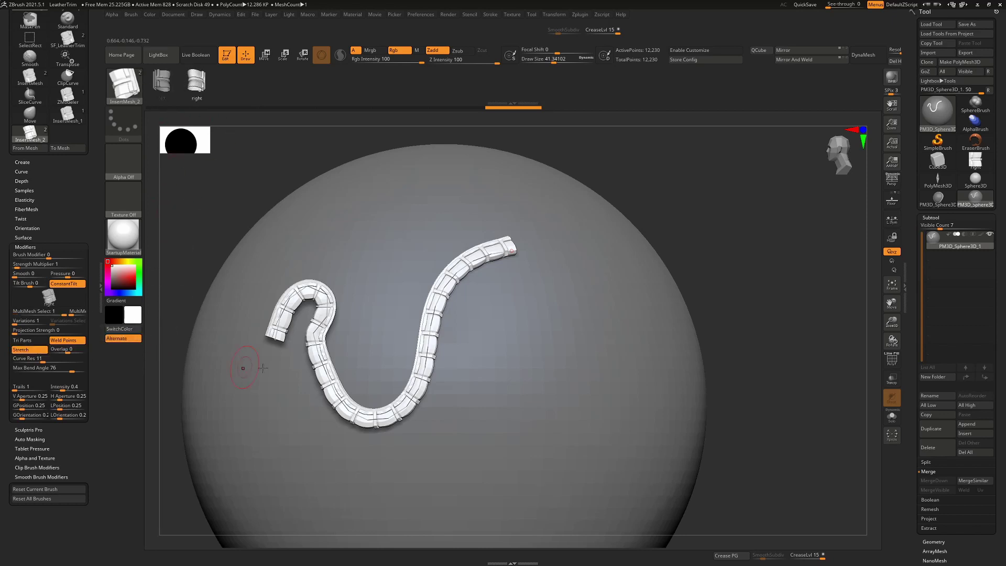
{"action": "mouse_move", "coordinate": [273, 339]}
{"action": "left_mouse_down"}
{"action": "mouse_move", "coordinate": [299, 411]}
{"action": "mouse_move", "coordinate": [502, 377]}
{"action": "mouse_move", "coordinate": [540, 325]}
{"action": "mouse_move", "coordinate": [551, 329]}
{"action": "left_mouse_up"}
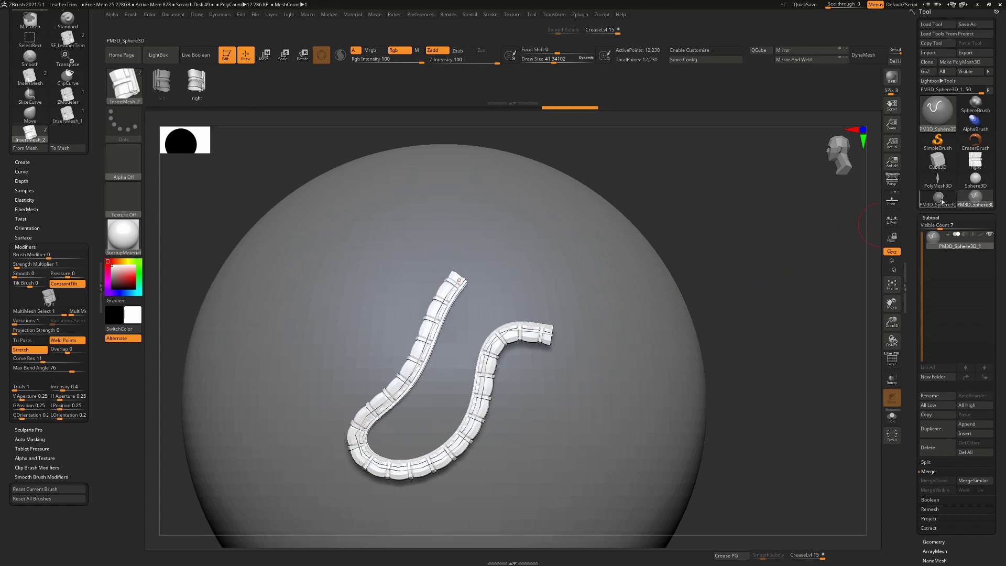
- Isolate the sphere by hiding the inserted trim, and delete the remaining curve with the curve functions
{"action": "mouse_move", "coordinate": [930, 205]}
{"action": "mouse_move", "coordinate": [604, 336]}
{"action": "right_mouse_down", "text": "ctrl"}
{"action": "mouse_move", "coordinate": [588, 332]}
{"action": "mouse_move", "coordinate": [644, 323]}
{"action": "mouse_move", "coordinate": [585, 245]}
{"action": "right_mouse_up", "text": "ctrl"}
{"action": "left_click", "coordinate": [623, 357], "text": "ctrl+shift"}
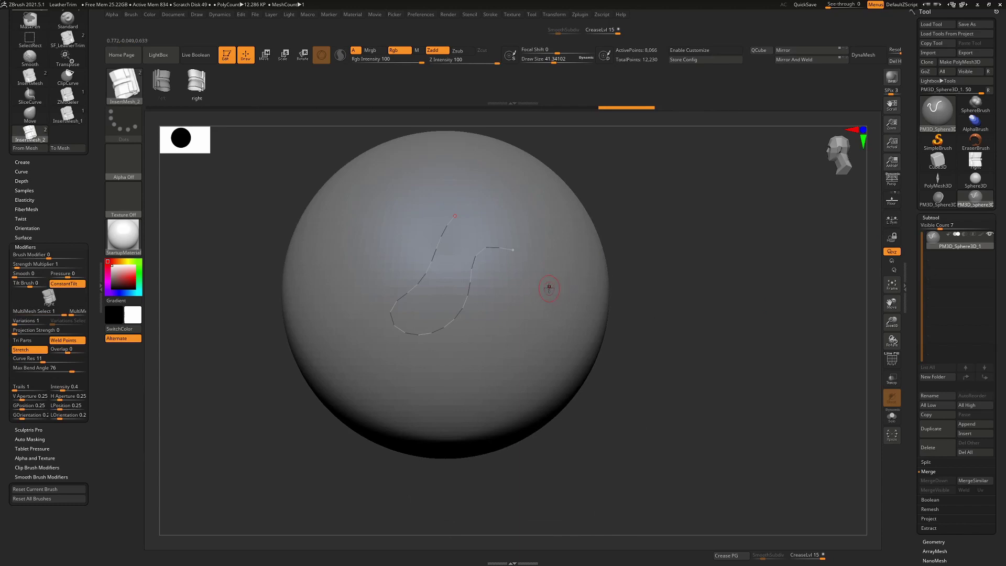
{"action": "left_click", "coordinate": [492, 17]}
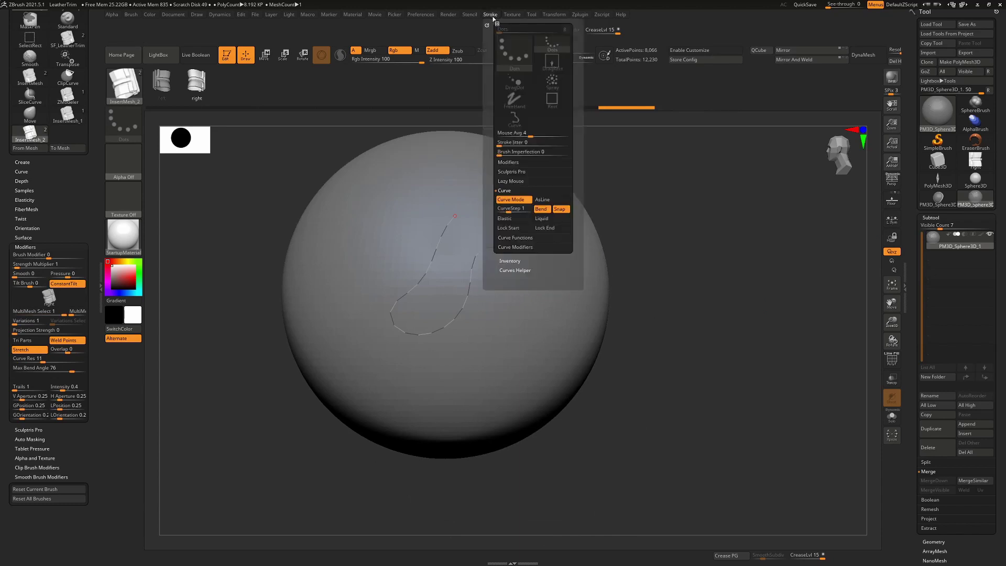
{"action": "left_click", "coordinate": [516, 238]}
{"action": "left_click", "coordinate": [517, 241]}
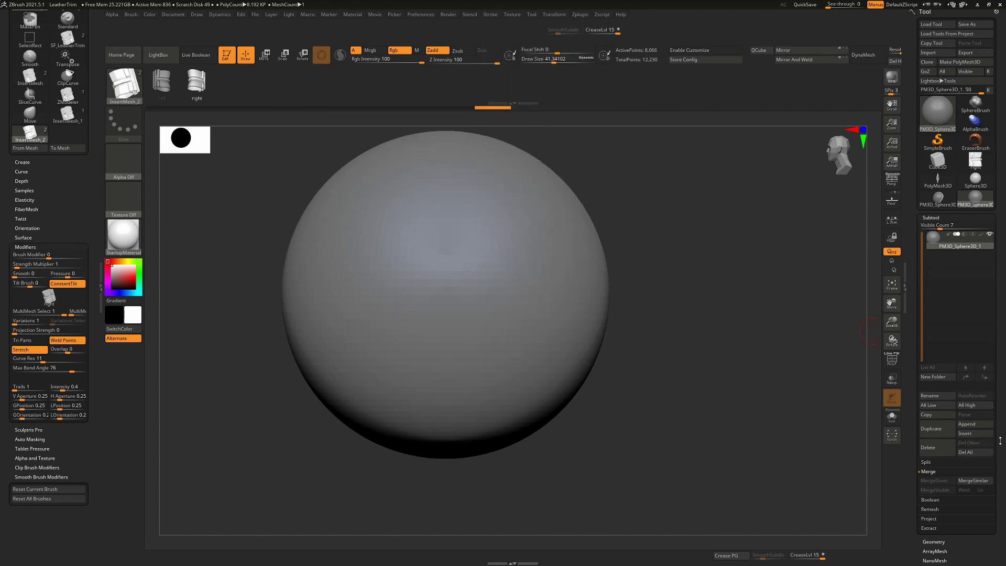
- Delete the hidden trim geometry from the sphere's mesh with Del Hidden
{"action": "left_click_drag", "start_coordinate": [999, 440], "coordinate": [996, 374]}
{"action": "left_click", "coordinate": [937, 374]}
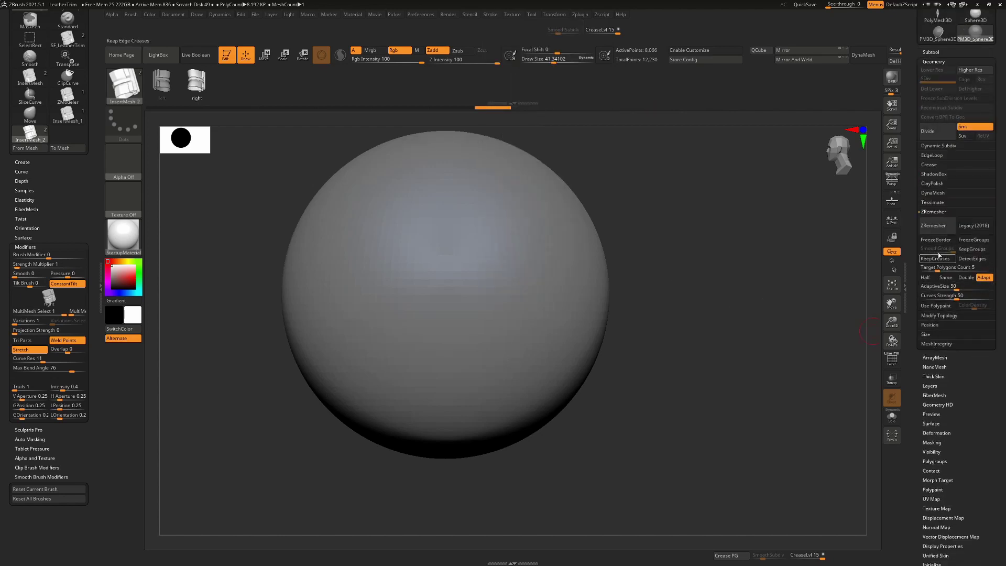
{"action": "left_click", "coordinate": [938, 315]}
{"action": "left_click", "coordinate": [937, 313]}
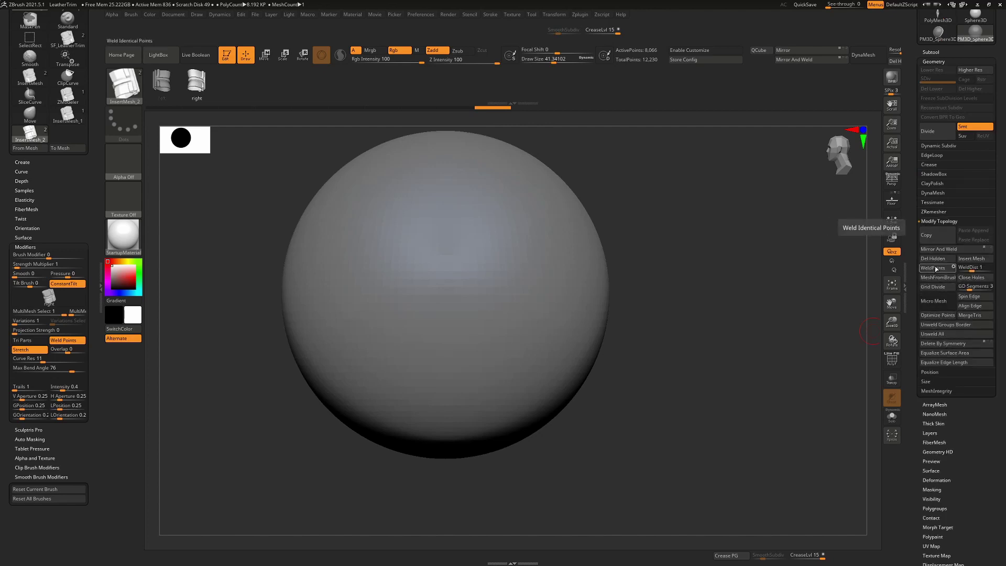
{"action": "right_click_drag", "start_coordinate": [503, 246], "coordinate": [509, 348], "text": "alt"}
- Clear the mask on the sphere and turn on the PolyFrame display
{"action": "left_click_drag", "start_coordinate": [683, 296], "coordinate": [723, 354], "text": "ctrl"}
{"action": "mouse_move", "coordinate": [690, 346]}
{"action": "right_mouse_down", "text": "alt"}
{"action": "mouse_move", "coordinate": [651, 357]}
{"action": "mouse_move", "coordinate": [611, 301]}
{"action": "right_mouse_up", "text": "alt"}
{"action": "key", "text": "shift+f"}
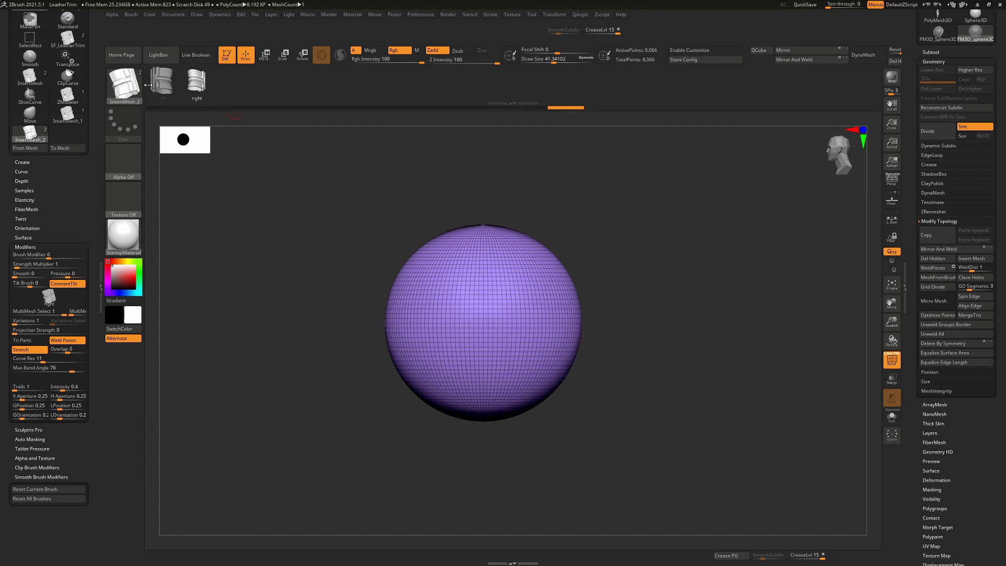
- Choose the SliceCurve brush and slice the sphere along a wavy line across its upper part
{"action": "key", "text": "ctrl+shift"}
{"action": "left_click", "coordinate": [127, 87], "text": "ctrl+shift"}
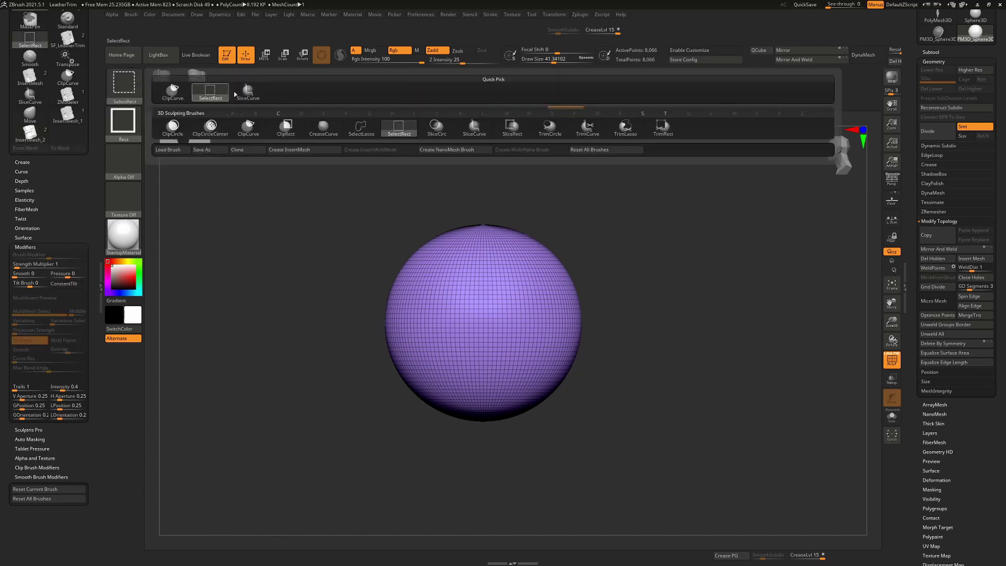
{"action": "mouse_move", "coordinate": [477, 131]}
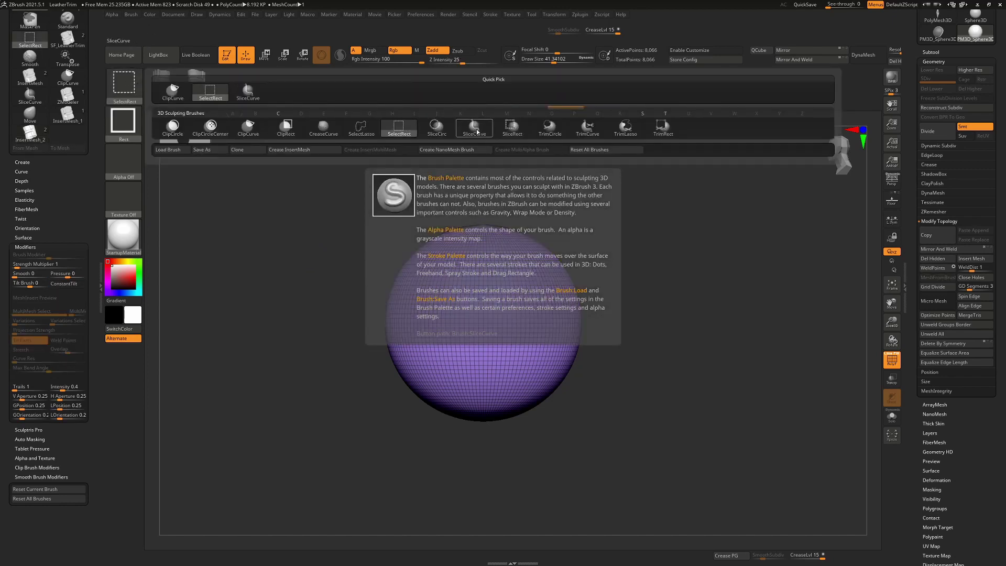
{"action": "left_click", "coordinate": [476, 131]}
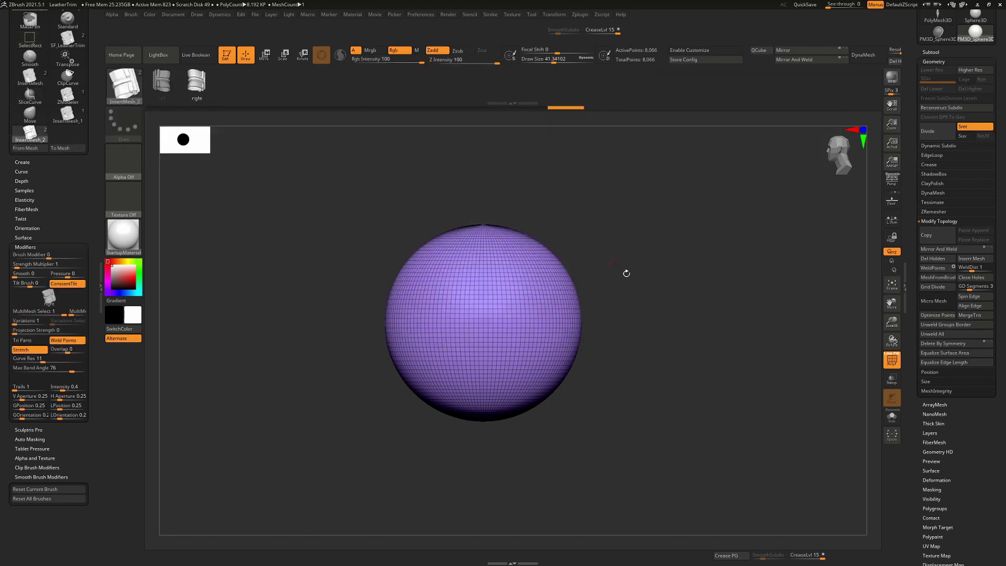
{"action": "mouse_move", "coordinate": [719, 340]}
{"action": "left_mouse_down", "text": "ctrl+shift"}
{"action": "mouse_move", "coordinate": [554, 297]}
{"action": "mouse_move", "coordinate": [535, 301]}
{"action": "mouse_move", "coordinate": [511, 350]}
{"action": "mouse_move", "coordinate": [461, 343]}
{"action": "mouse_move", "coordinate": [413, 226]}
{"action": "mouse_move", "coordinate": [380, 205]}
{"action": "mouse_move", "coordinate": [336, 233]}
{"action": "mouse_move", "coordinate": [346, 226]}
{"action": "mouse_move", "coordinate": [332, 269]}
{"action": "mouse_move", "coordinate": [366, 241]}
{"action": "mouse_move", "coordinate": [341, 215]}
{"action": "mouse_move", "coordinate": [352, 212]}
{"action": "left_mouse_up", "text": "ctrl+shift"}
{"action": "left_click_drag", "start_coordinate": [655, 260], "coordinate": [635, 272]}
{"action": "left_click_drag", "start_coordinate": [566, 284], "coordinate": [567, 313], "text": "alt"}
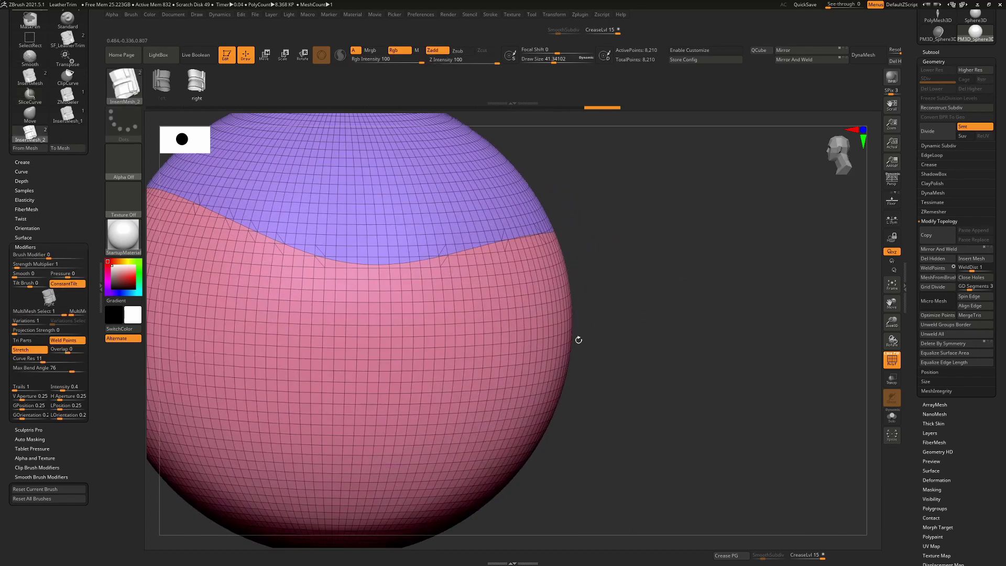
- Isolate the upper polygroup of the sliced sphere and delete the hidden lower part
{"action": "right_click_drag", "start_coordinate": [454, 329], "coordinate": [523, 272], "text": "ctrl"}
{"action": "key", "text": "ctrl+shift"}
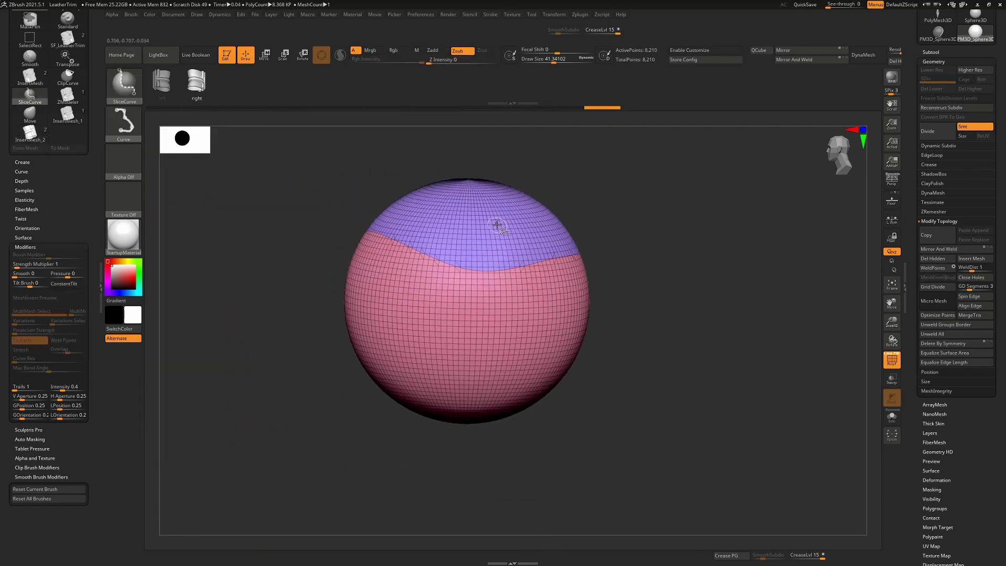
{"action": "left_click", "coordinate": [496, 225], "text": "ctrl+shift"}
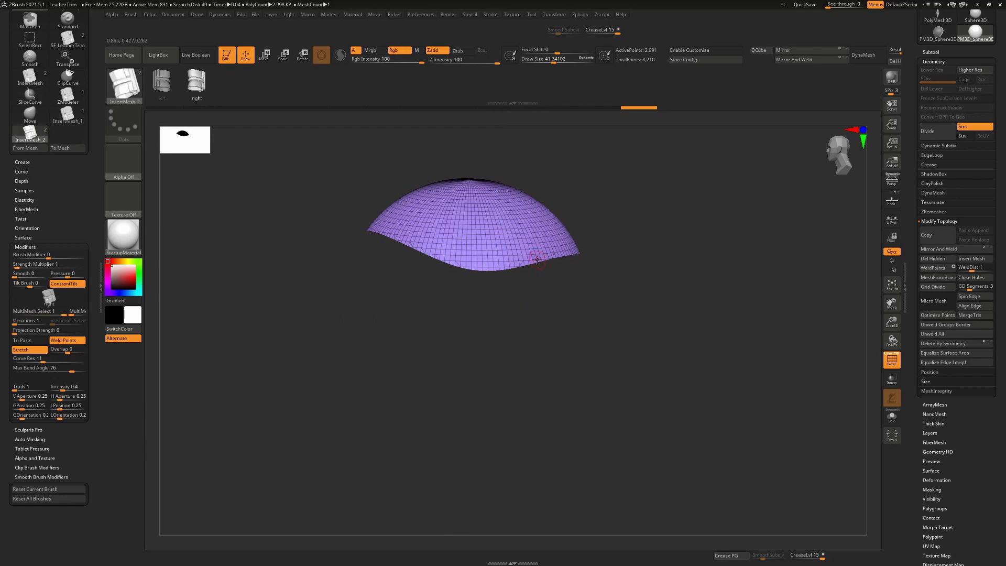
{"action": "left_click_drag", "start_coordinate": [679, 237], "coordinate": [684, 288]}
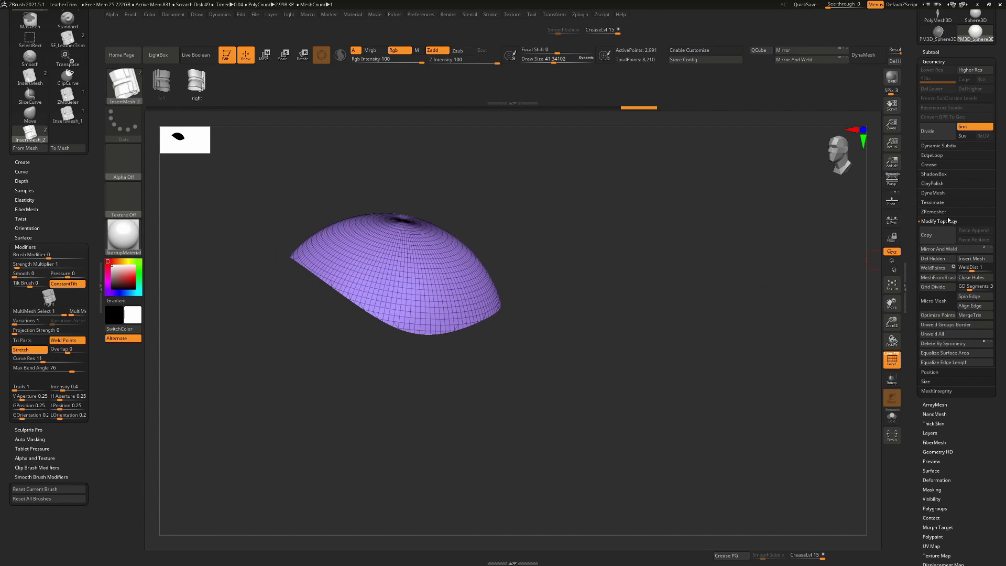
{"action": "left_click", "coordinate": [933, 258]}
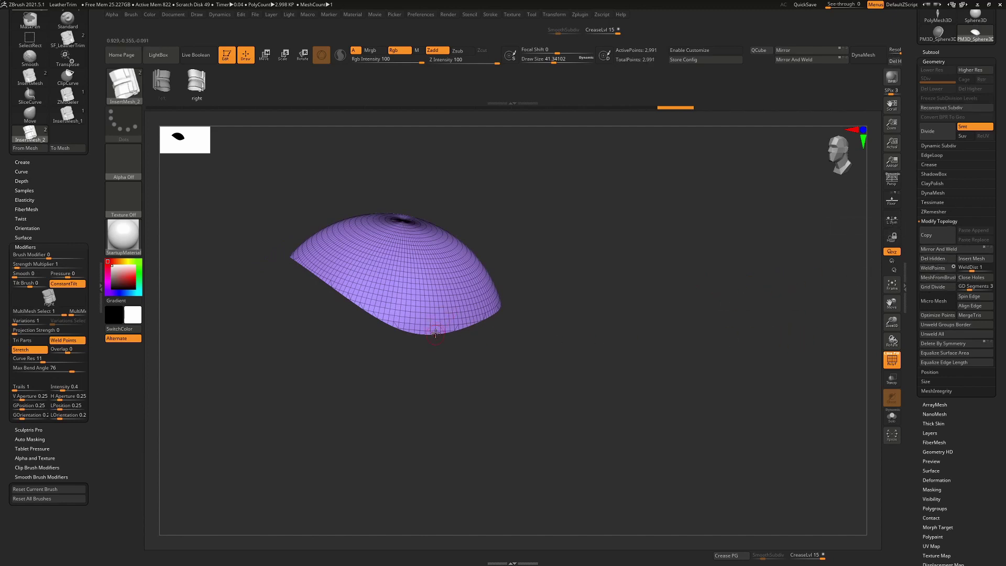
- Remesh the remaining cap with ZRemesher at Target Polygons Count 5, and remesh it again with the Half option
{"action": "right_click_drag", "start_coordinate": [409, 328], "coordinate": [431, 355], "text": "ctrl"}
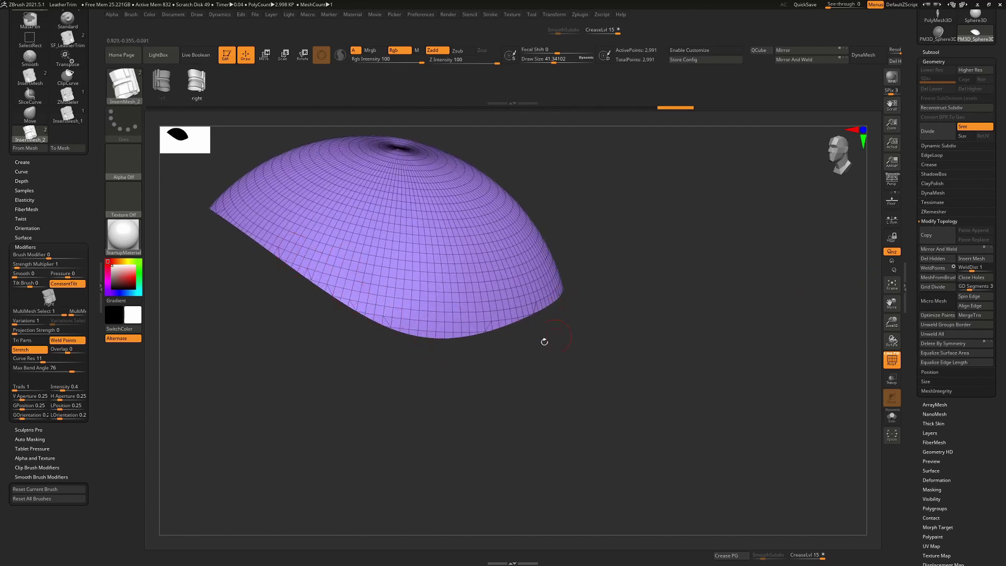
{"action": "left_click", "coordinate": [937, 211]}
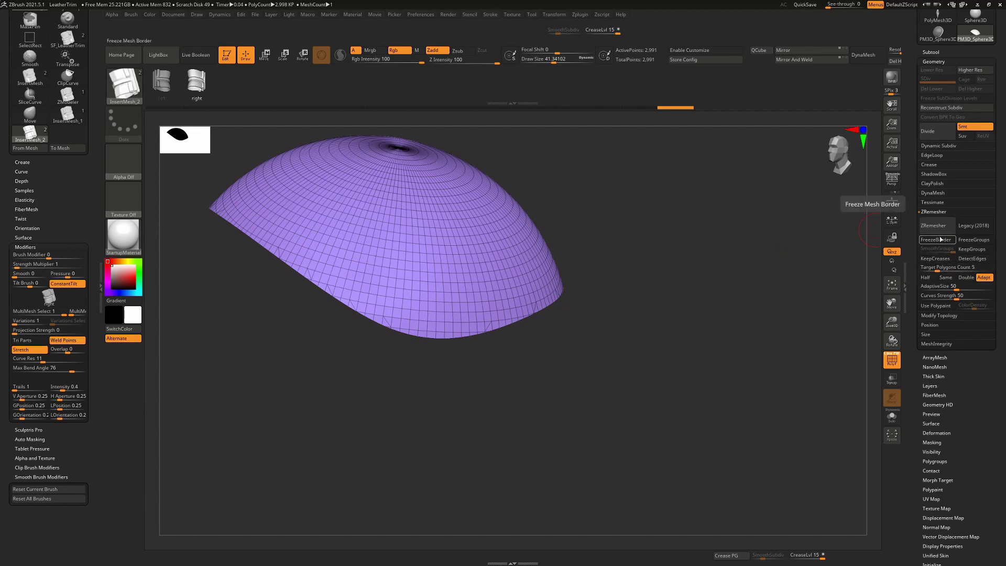
{"action": "left_click", "coordinate": [937, 227]}
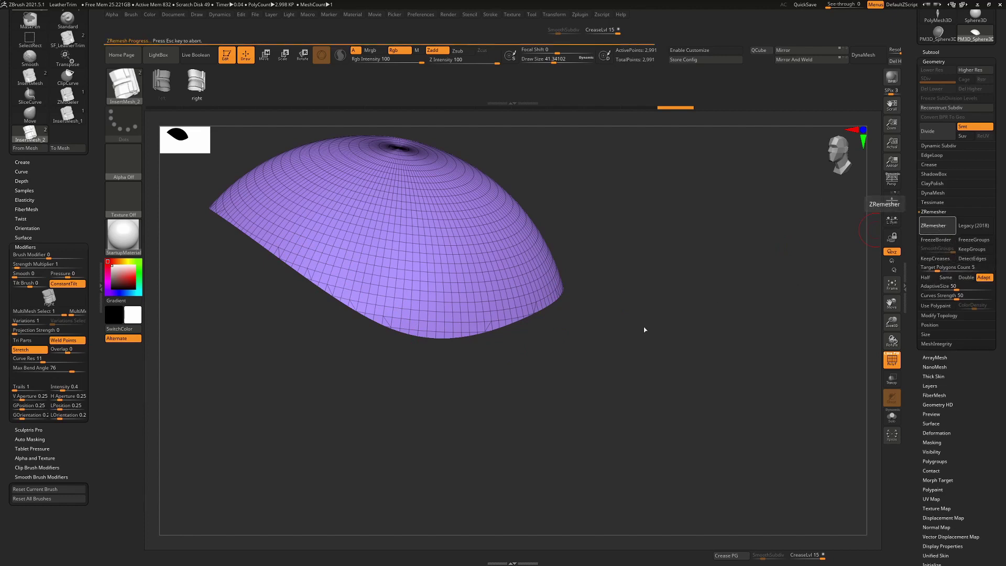
{"action": "left_click_drag", "start_coordinate": [593, 390], "coordinate": [645, 344]}
{"action": "left_click", "coordinate": [925, 277]}
{"action": "left_click", "coordinate": [923, 226]}
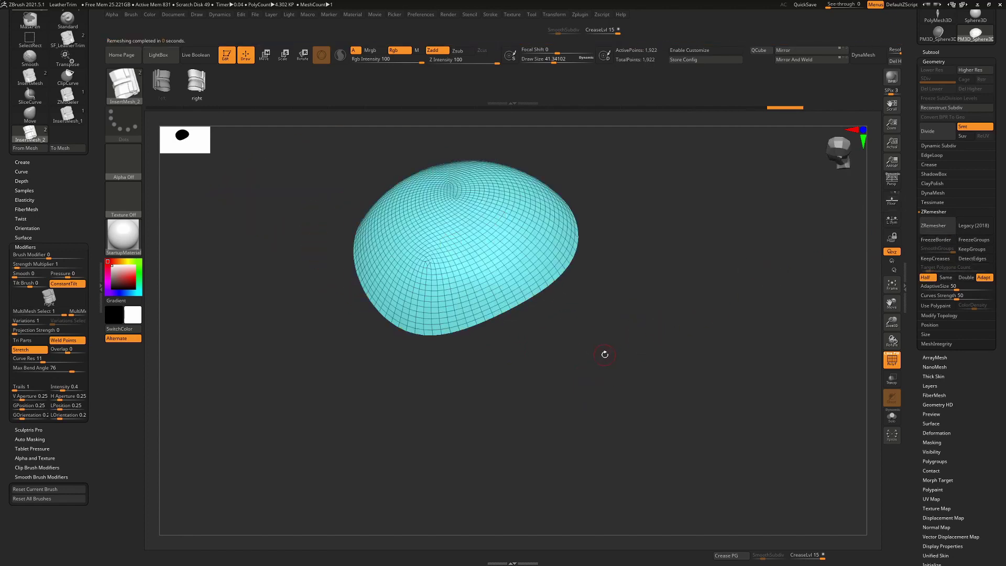
{"action": "key", "text": "shift"}
{"action": "key", "text": "shift+f"}
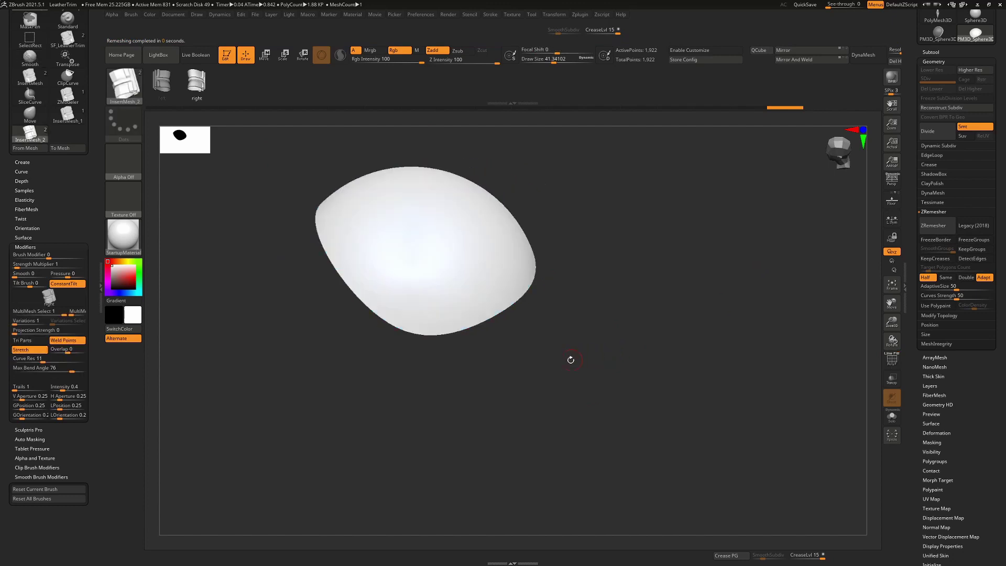
{"action": "mouse_move", "coordinate": [570, 378]}
{"action": "left_mouse_down"}
{"action": "mouse_move", "coordinate": [570, 352]}
{"action": "mouse_move", "coordinate": [569, 361]}
{"action": "left_mouse_up"}
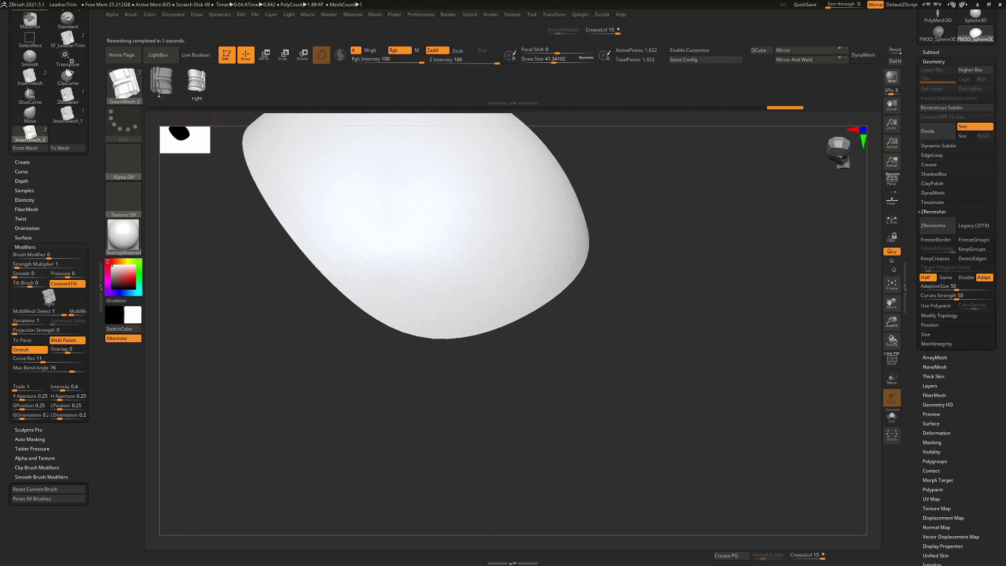
{"action": "key", "text": "shift+f"}
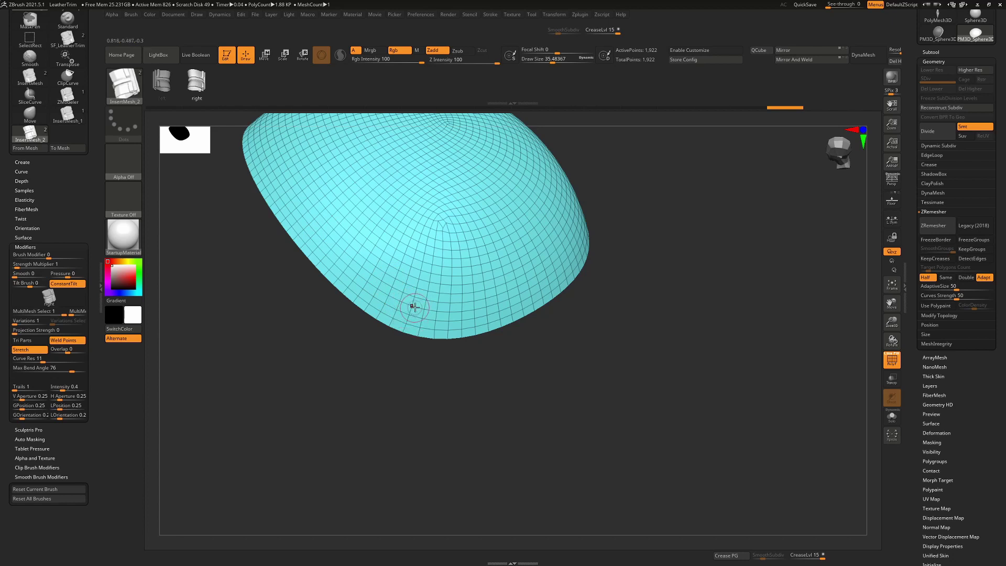
- Draw the leather trim InsertMesh curve around the cap's whole open edge and turn off the PolyFrame display
{"action": "mouse_move", "coordinate": [369, 399]}
{"action": "left_mouse_down"}
{"action": "mouse_move", "coordinate": [413, 364]}
{"action": "mouse_move", "coordinate": [379, 402]}
{"action": "mouse_move", "coordinate": [372, 386]}
{"action": "left_mouse_up"}
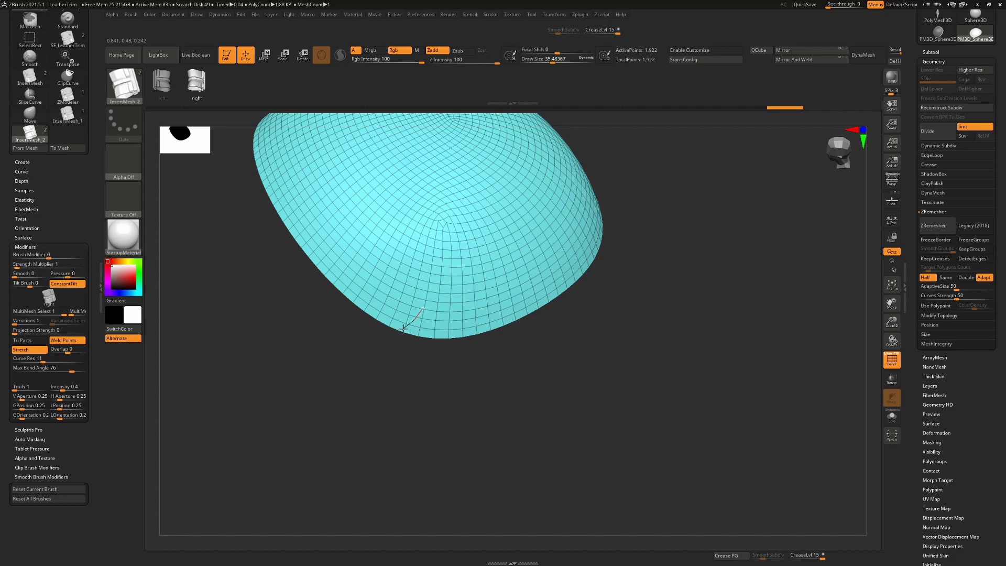
{"action": "mouse_move", "coordinate": [403, 329]}
{"action": "left_mouse_down", "text": "shift"}
{"action": "mouse_move", "coordinate": [704, 337]}
{"action": "mouse_move", "coordinate": [708, 346]}
{"action": "mouse_move", "coordinate": [620, 304]}
{"action": "mouse_move", "coordinate": [671, 351]}
{"action": "mouse_move", "coordinate": [659, 294]}
{"action": "mouse_move", "coordinate": [535, 277]}
{"action": "mouse_move", "coordinate": [583, 294]}
{"action": "mouse_move", "coordinate": [573, 301]}
{"action": "mouse_move", "coordinate": [603, 383]}
{"action": "left_mouse_up", "text": "shift"}
{"action": "key", "text": "shift"}
{"action": "key", "text": "shift+f"}
{"action": "left_click_drag", "start_coordinate": [542, 233], "coordinate": [628, 254]}
- Choose the left trim segment and apply it to the curve along the cap's edge
{"action": "left_click", "coordinate": [162, 81]}
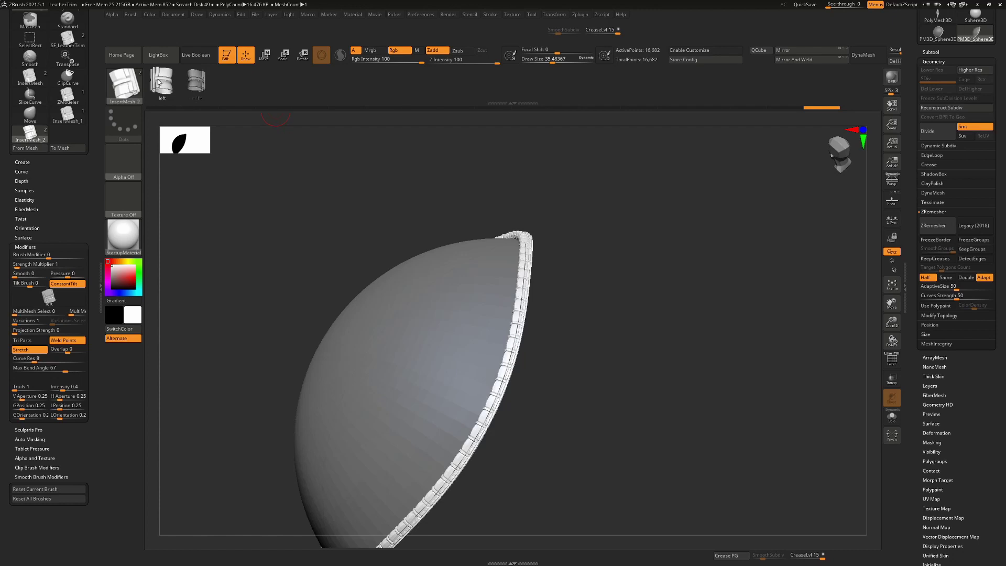
{"action": "left_click", "coordinate": [518, 314]}
{"action": "left_click_drag", "start_coordinate": [622, 294], "coordinate": [611, 377]}
{"action": "left_click_drag", "start_coordinate": [635, 315], "coordinate": [656, 267]}
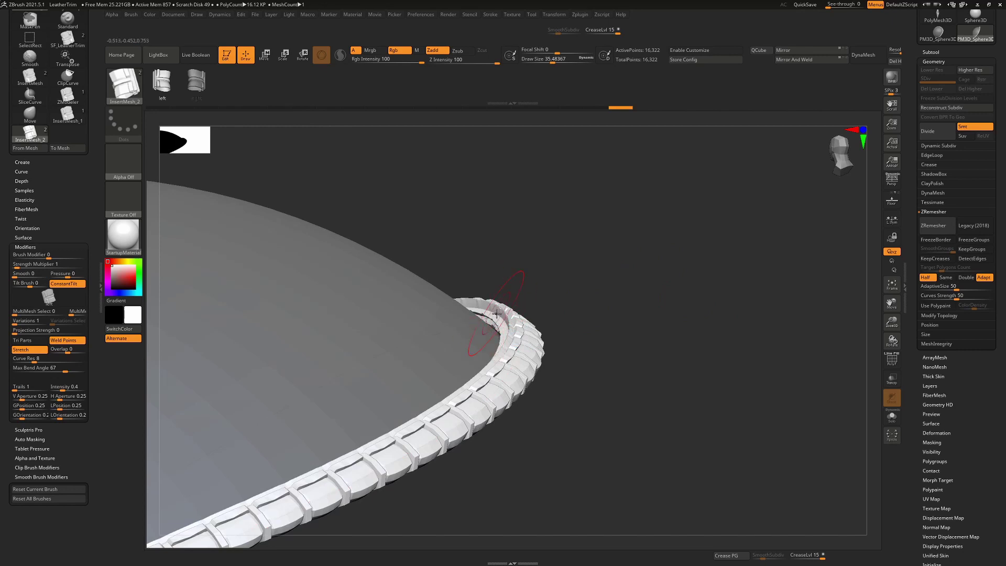
{"action": "left_click_drag", "start_coordinate": [603, 301], "coordinate": [648, 284]}
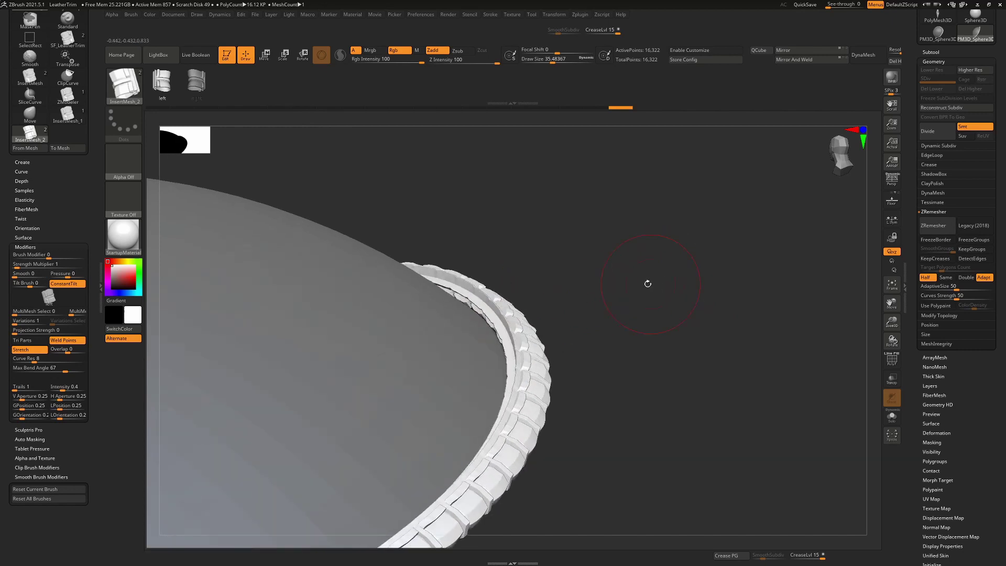
- Set the brush's Imbed depth to -11 and update the trim curve on the cap's edge with it
{"action": "left_click", "coordinate": [22, 181]}
{"action": "left_click_drag", "start_coordinate": [31, 196], "coordinate": [29, 203]}
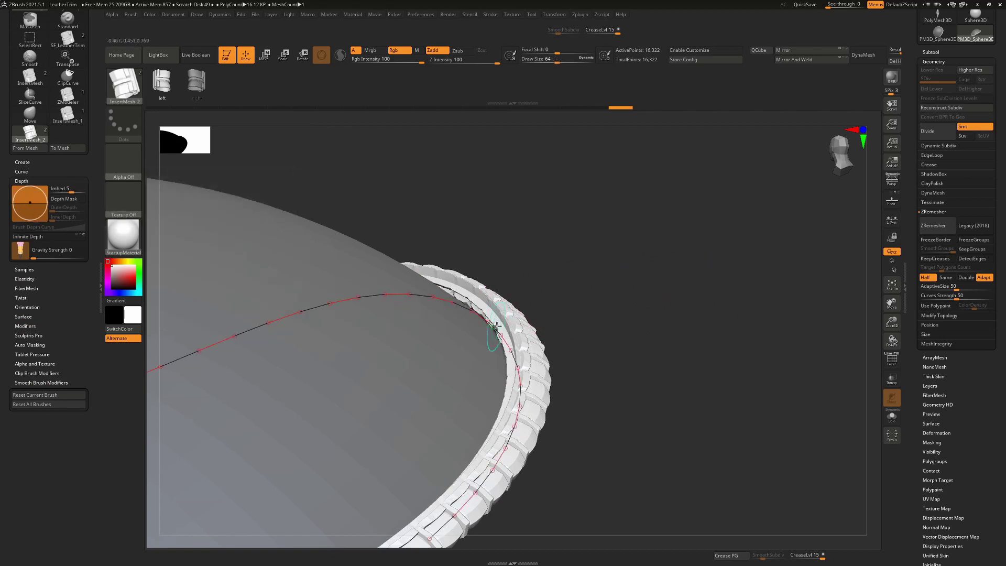
{"action": "left_click", "coordinate": [497, 331]}
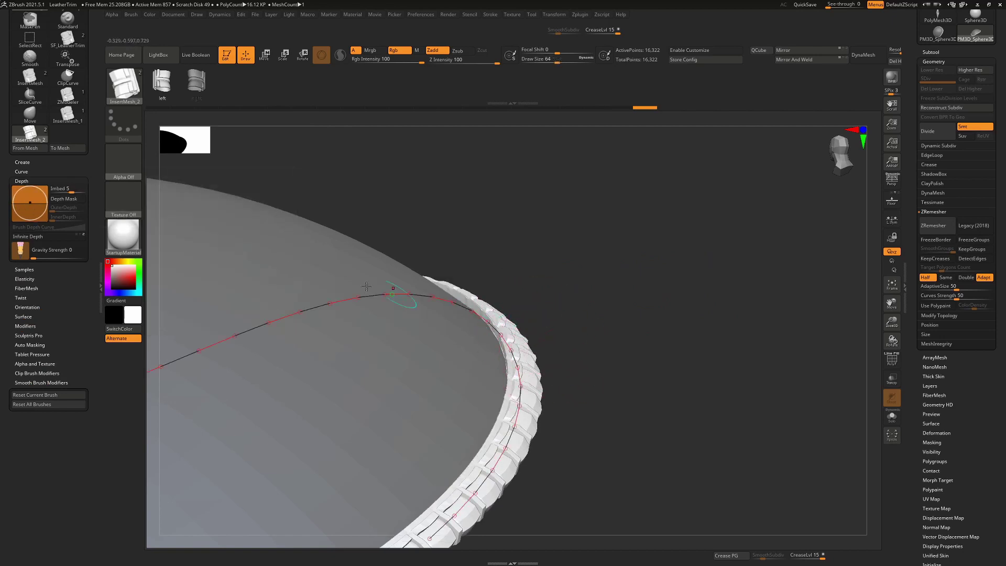
{"action": "left_click_drag", "start_coordinate": [29, 202], "coordinate": [30, 206]}
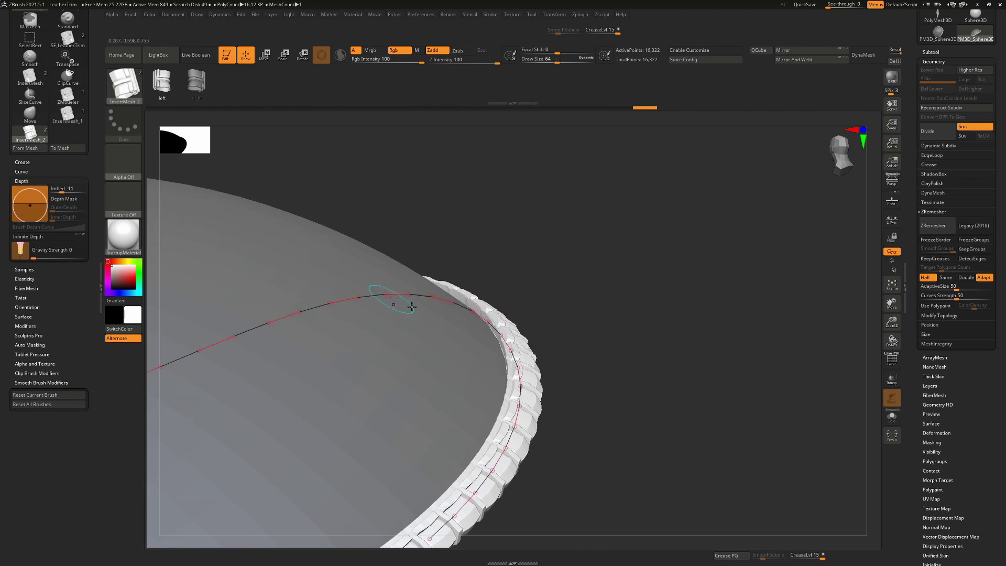
{"action": "left_click", "coordinate": [513, 347]}
{"action": "left_click_drag", "start_coordinate": [568, 340], "coordinate": [568, 301], "text": "alt"}
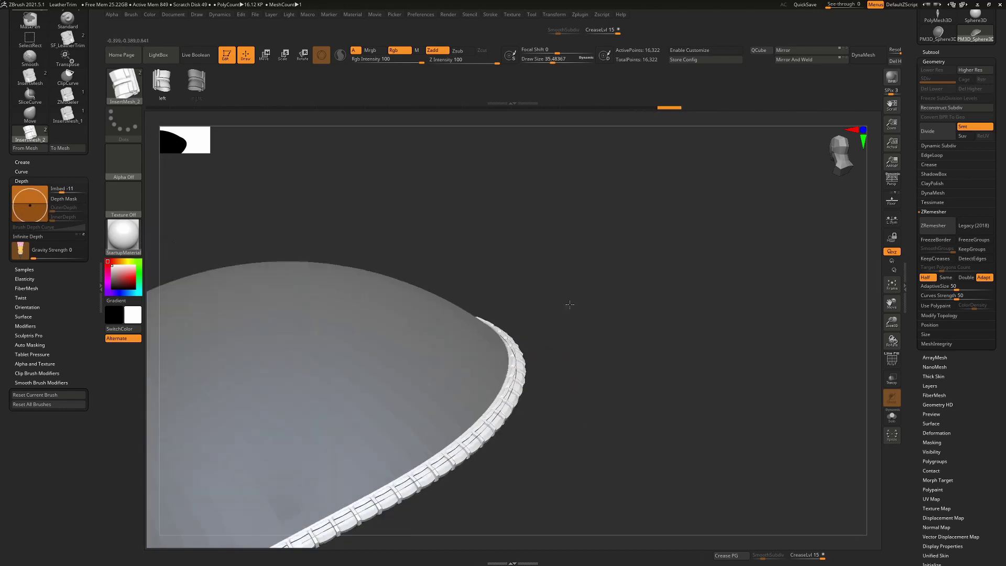
{"action": "left_click_drag", "start_coordinate": [620, 339], "coordinate": [715, 337]}
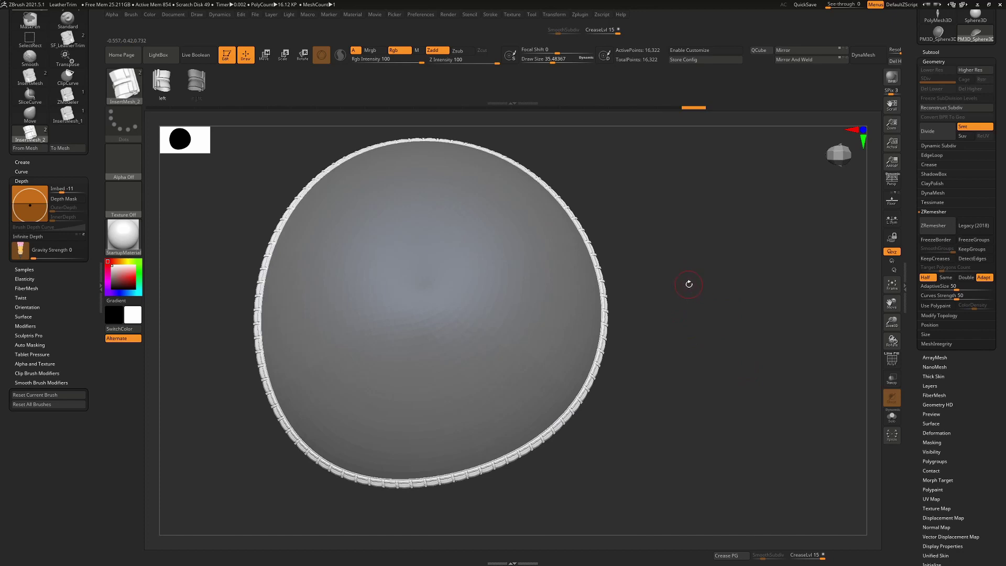
- Increase the Draw Size to about 69 and update the curve so the trim around the cap becomes thicker
{"action": "mouse_move", "coordinate": [688, 284]}
{"action": "left_mouse_down"}
{"action": "mouse_move", "coordinate": [691, 306]}
{"action": "mouse_move", "coordinate": [718, 316]}
{"action": "left_mouse_up"}
{"action": "key", "text": "s"}
{"action": "left_click", "coordinate": [652, 329]}
{"action": "left_click", "coordinate": [714, 311]}
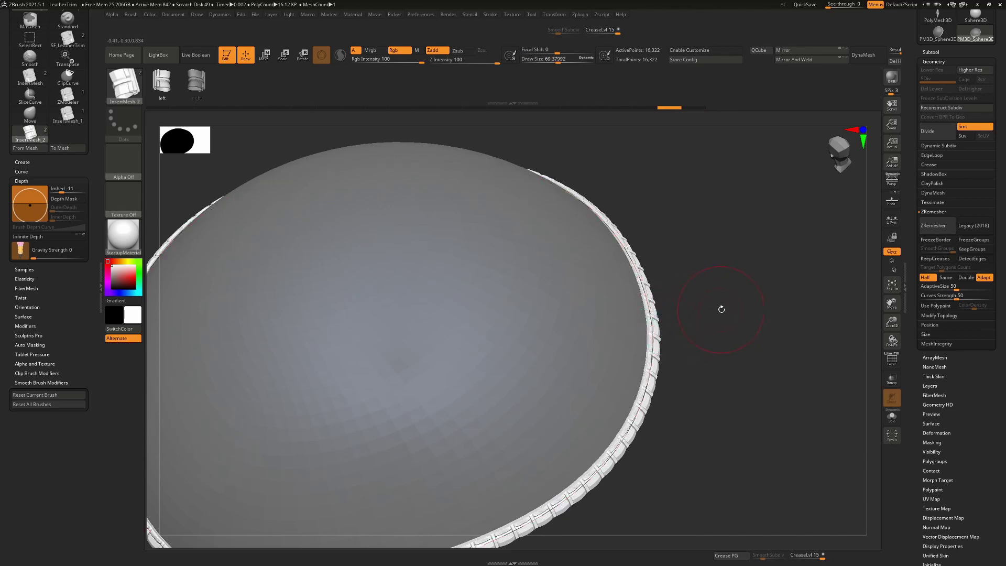
{"action": "left_click", "coordinate": [664, 324]}
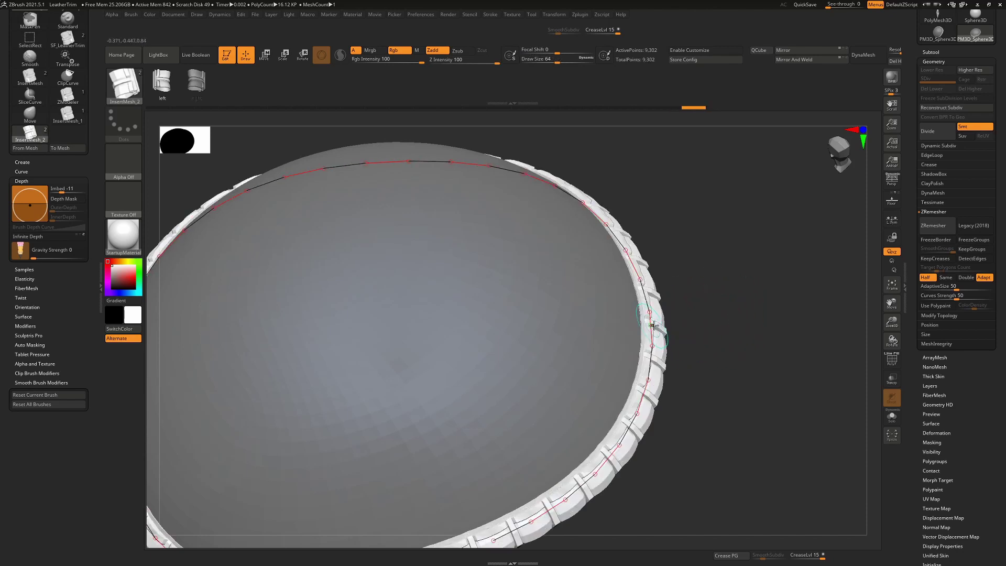
{"action": "left_click", "coordinate": [707, 334]}
{"action": "key", "text": "f"}
{"action": "left_click_drag", "start_coordinate": [703, 342], "coordinate": [612, 312]}
{"action": "left_click", "coordinate": [562, 294]}
- Turn on Dynamic Subdiv for the mesh to smooth the cap and its trim
{"action": "mouse_move", "coordinate": [650, 320]}
{"action": "left_mouse_down"}
{"action": "mouse_move", "coordinate": [680, 355]}
{"action": "mouse_move", "coordinate": [738, 341]}
{"action": "mouse_move", "coordinate": [701, 364]}
{"action": "mouse_move", "coordinate": [679, 315]}
{"action": "mouse_move", "coordinate": [669, 377]}
{"action": "mouse_move", "coordinate": [644, 356]}
{"action": "left_mouse_up"}
{"action": "left_click", "coordinate": [943, 145]}
{"action": "left_click", "coordinate": [938, 155]}
{"action": "left_click_drag", "start_coordinate": [613, 298], "coordinate": [487, 248]}
- Turn on Double in the Display Properties so both sides of the cap are shown
{"action": "left_click_drag", "start_coordinate": [968, 409], "coordinate": [976, 338]}
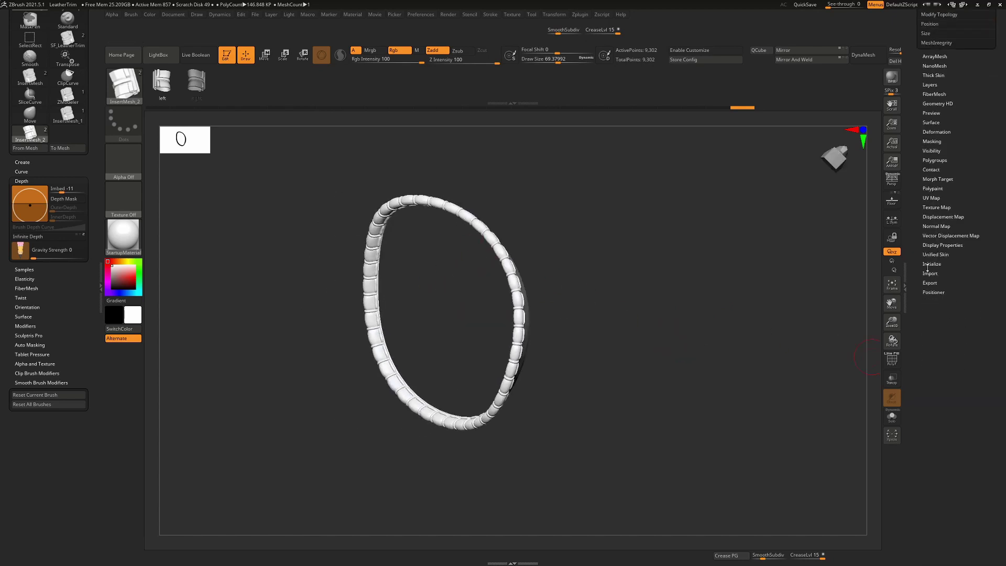
{"action": "left_click", "coordinate": [941, 245]}
{"action": "left_click", "coordinate": [941, 262]}
{"action": "left_click_drag", "start_coordinate": [687, 321], "coordinate": [656, 349]}
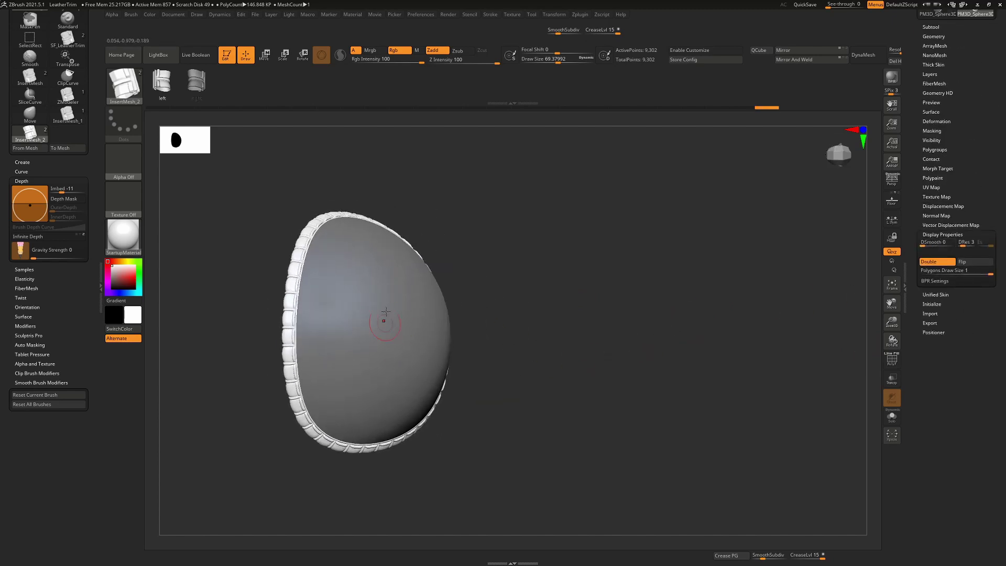
{"action": "left_click_drag", "start_coordinate": [502, 289], "coordinate": [545, 281]}
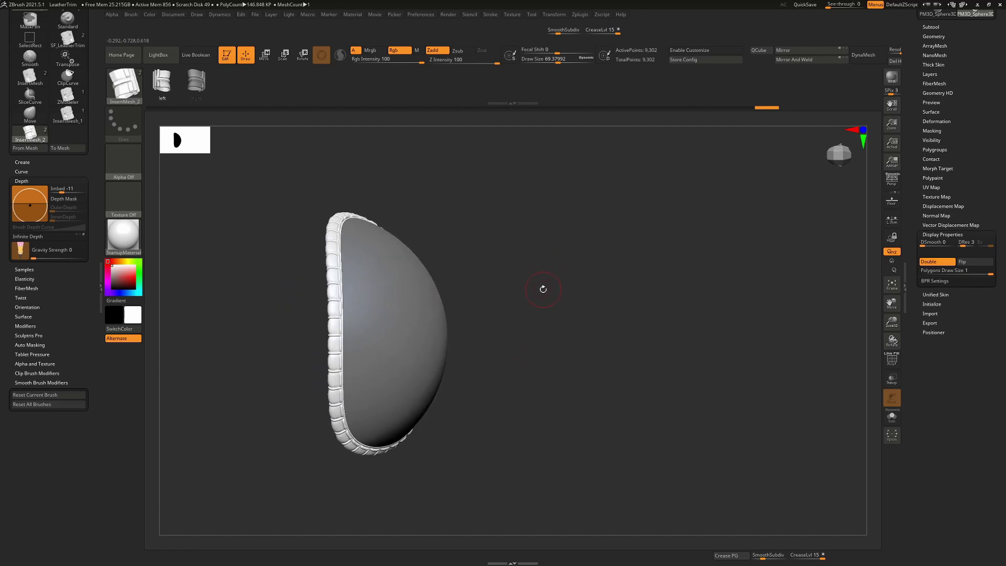
{"action": "key", "text": "ctrl"}
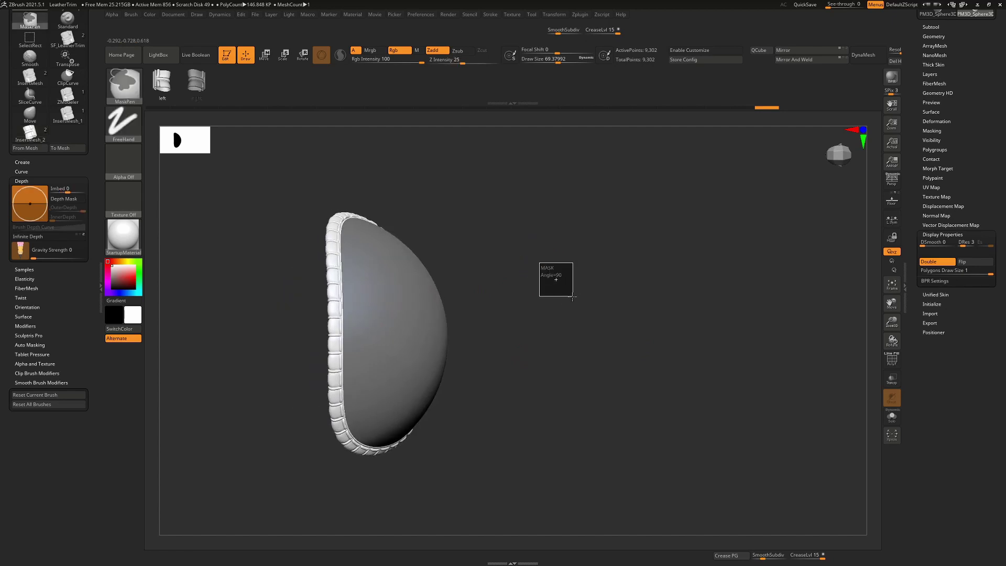
{"action": "left_click_drag", "start_coordinate": [571, 296], "coordinate": [570, 298], "text": "ctrl"}
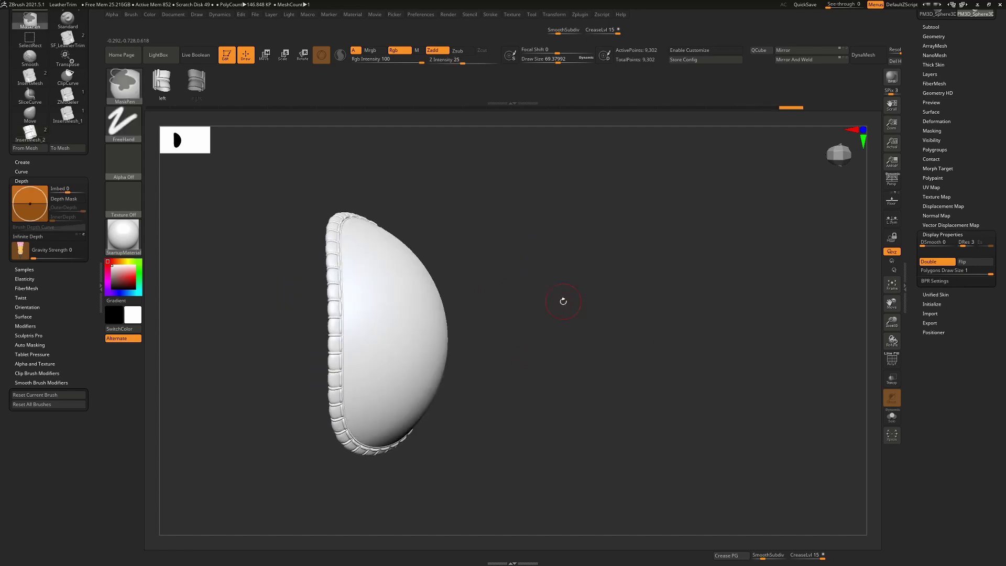
{"action": "key", "text": "ctrl+z"}
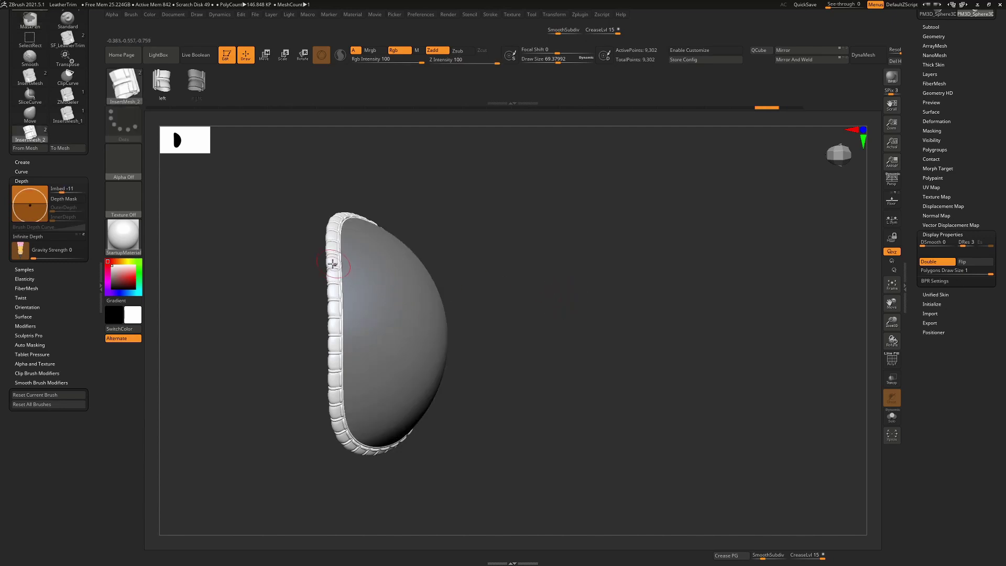
- Separate the trim from the masked cap into its own subtool with Split Unmasked Points
{"action": "left_click_drag", "start_coordinate": [631, 270], "coordinate": [717, 221], "text": "shift"}
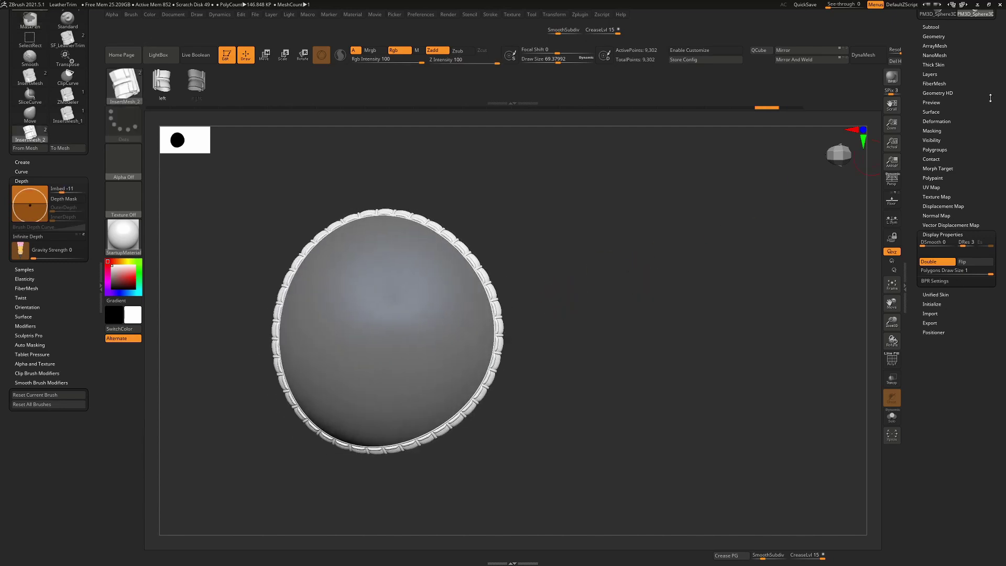
{"action": "scroll", "coordinate": [951, 105], "scroll_direction": "up", "scroll_amount": 3}
{"action": "left_click", "coordinate": [931, 95]}
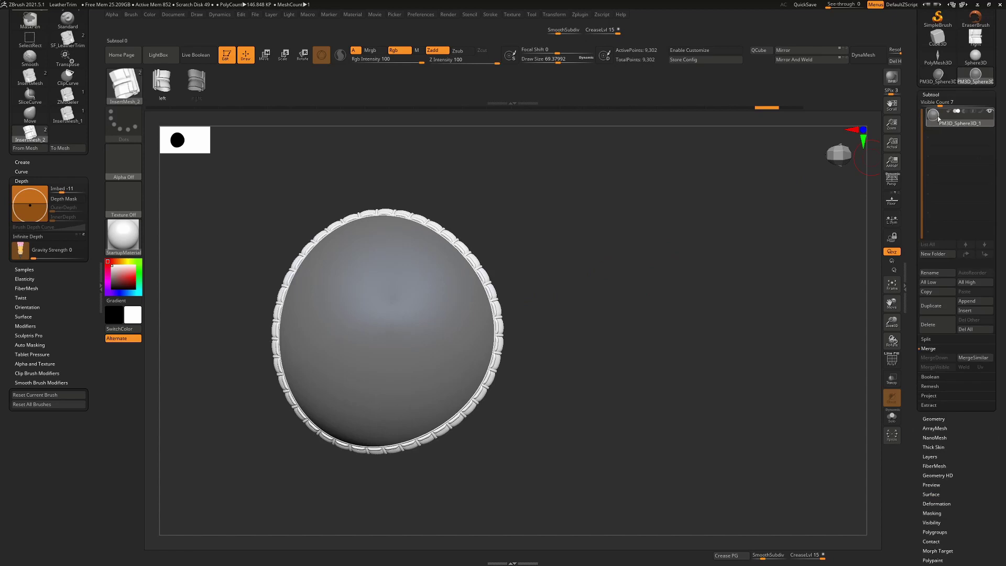
{"action": "left_click", "coordinate": [926, 339]}
{"action": "left_click", "coordinate": [944, 377]}
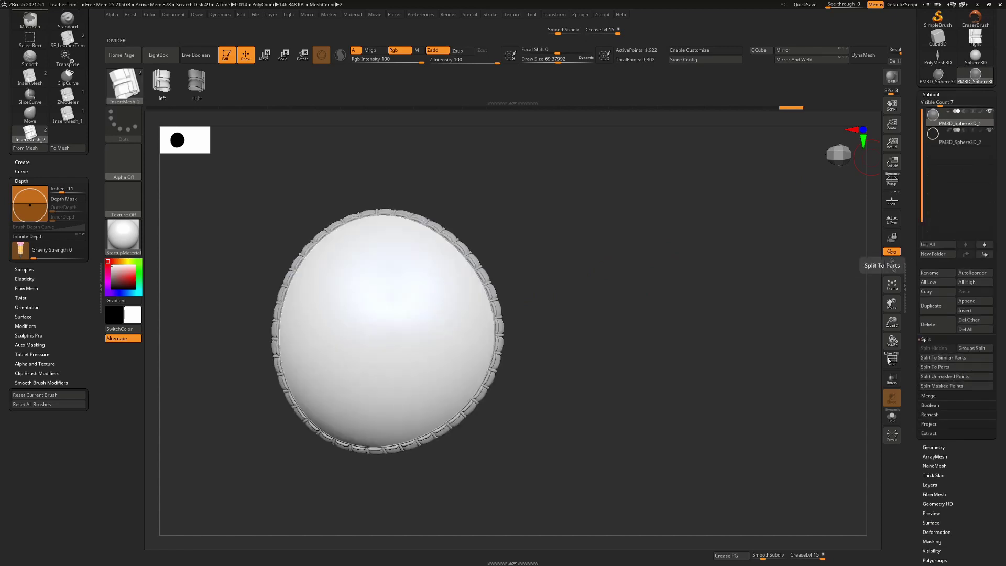
- Hide the trim subtool and turn on the PolyFrame display for the cap
{"action": "left_click", "coordinate": [990, 131]}
{"action": "left_click", "coordinate": [990, 131]}
{"action": "left_click", "coordinate": [990, 130]}
{"action": "left_click_drag", "start_coordinate": [733, 293], "coordinate": [644, 314]}
{"action": "key", "text": "shift+f"}
{"action": "left_click_drag", "start_coordinate": [555, 306], "coordinate": [673, 332], "text": "alt"}
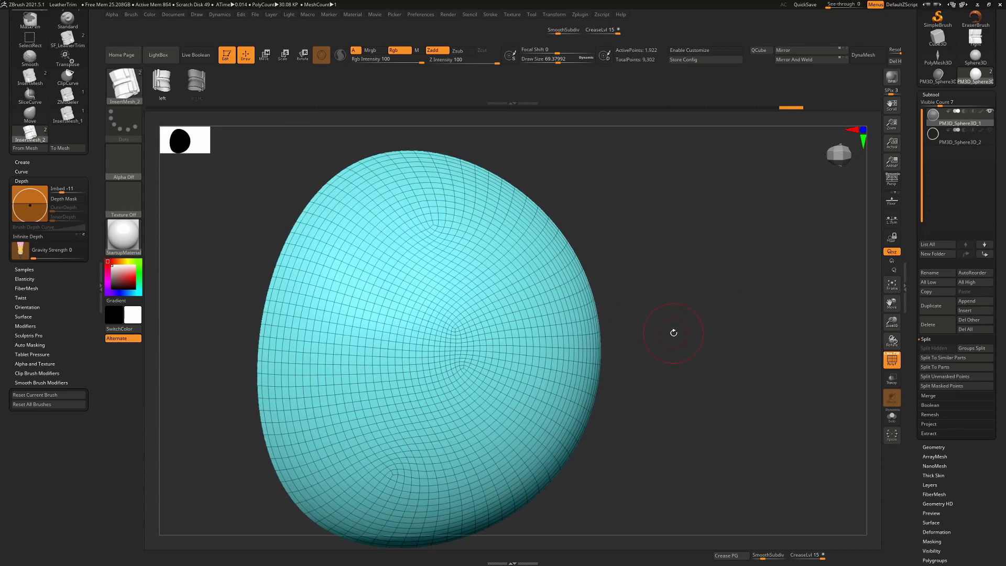
- Choose the ZModeler brush and set its polygon action to QMesh with the target All Polygons
{"action": "key", "text": "b"}
{"action": "key", "text": "z"}
{"action": "key", "text": "m"}
{"action": "left_click_drag", "start_coordinate": [566, 287], "coordinate": [480, 254]}
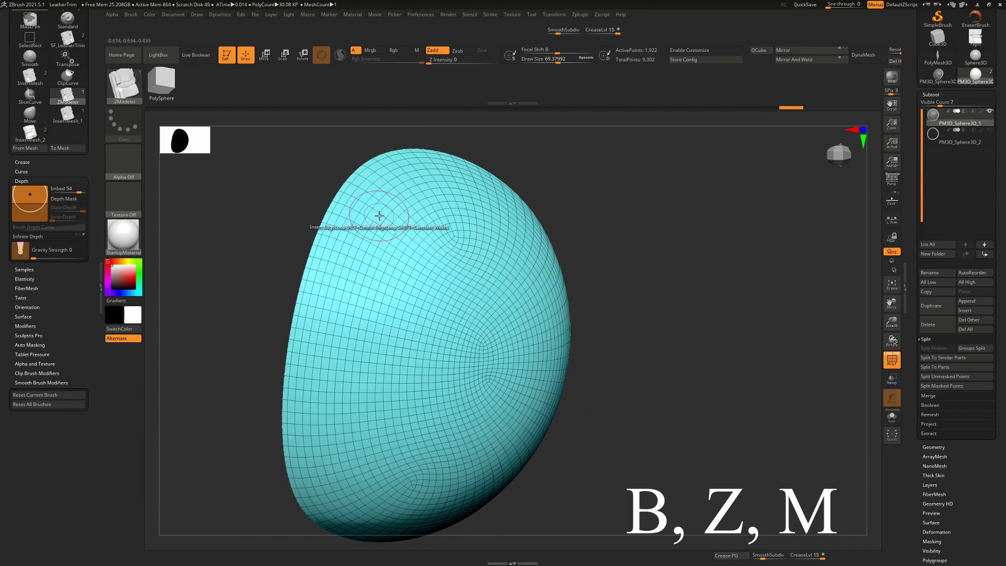
{"action": "key", "text": "space"}
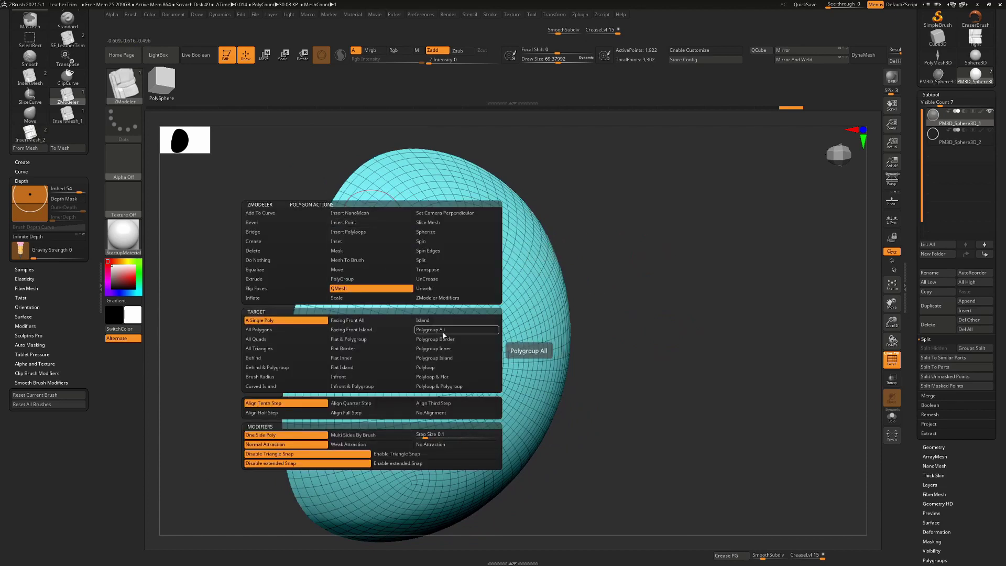
{"action": "left_click", "coordinate": [290, 331]}
{"action": "left_click_drag", "start_coordinate": [584, 253], "coordinate": [633, 243]}
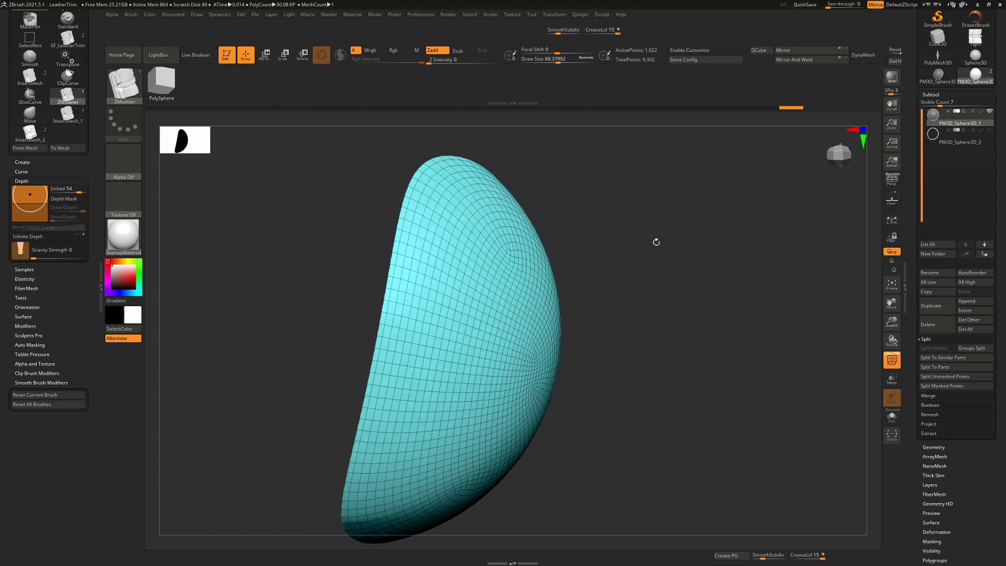
{"action": "left_click_drag", "start_coordinate": [433, 239], "coordinate": [404, 253]}
{"action": "mouse_move", "coordinate": [645, 224]}
{"action": "left_mouse_down"}
{"action": "mouse_move", "coordinate": [657, 229]}
{"action": "mouse_move", "coordinate": [644, 233]}
{"action": "left_mouse_up"}
{"action": "key", "text": "ctrl+z"}
- Thicken the cap into a thin shell by extruding all its polygons slightly with QMesh
{"action": "left_click_drag", "start_coordinate": [536, 253], "coordinate": [512, 291], "text": "alt"}
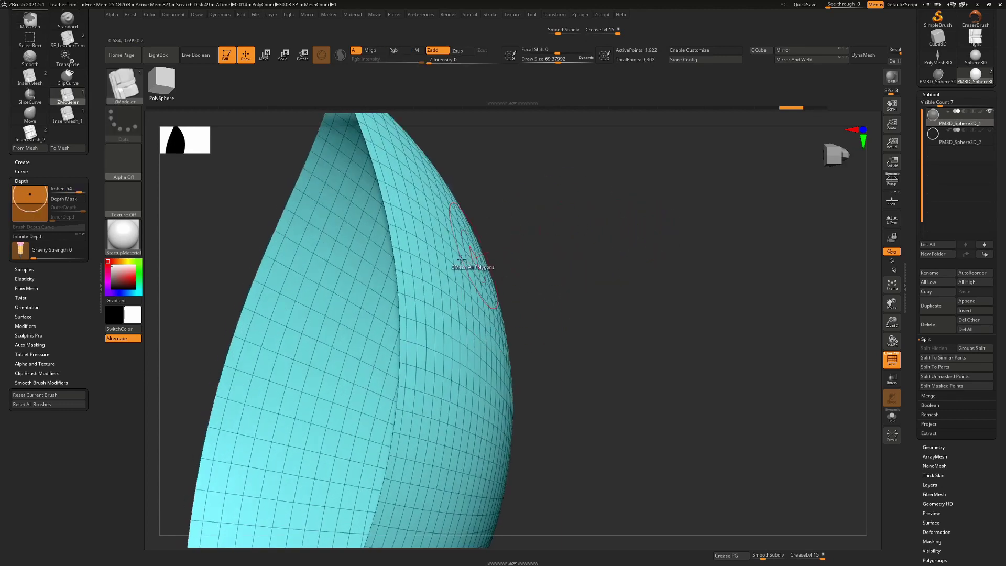
{"action": "left_click_drag", "start_coordinate": [417, 269], "coordinate": [407, 270]}
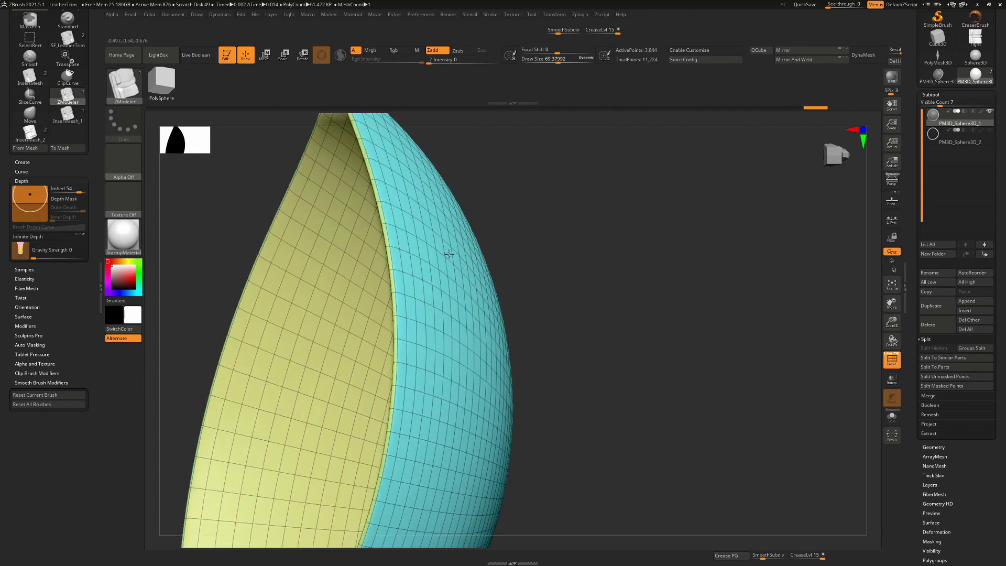
- Show the trim subtool again and turn off the PolyFrame display
{"action": "left_click", "coordinate": [989, 130]}
{"action": "mouse_move", "coordinate": [689, 280]}
{"action": "left_mouse_down"}
{"action": "mouse_move", "coordinate": [757, 225]}
{"action": "mouse_move", "coordinate": [702, 277]}
{"action": "mouse_move", "coordinate": [663, 217]}
{"action": "left_mouse_up"}
{"action": "key", "text": "shift+f"}
{"action": "mouse_move", "coordinate": [681, 308]}
{"action": "left_mouse_down"}
{"action": "mouse_move", "coordinate": [654, 335]}
{"action": "mouse_move", "coordinate": [735, 303]}
{"action": "mouse_move", "coordinate": [535, 254]}
{"action": "left_mouse_up"}
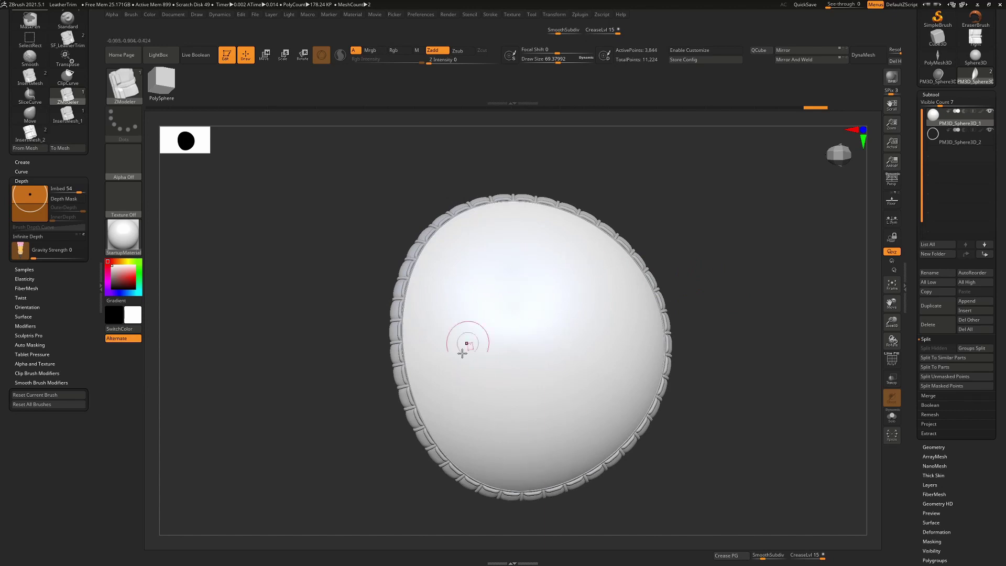
{"action": "mouse_move", "coordinate": [352, 441]}
{"action": "left_mouse_down"}
{"action": "mouse_move", "coordinate": [442, 386]}
{"action": "mouse_move", "coordinate": [598, 225]}
{"action": "left_mouse_up"}
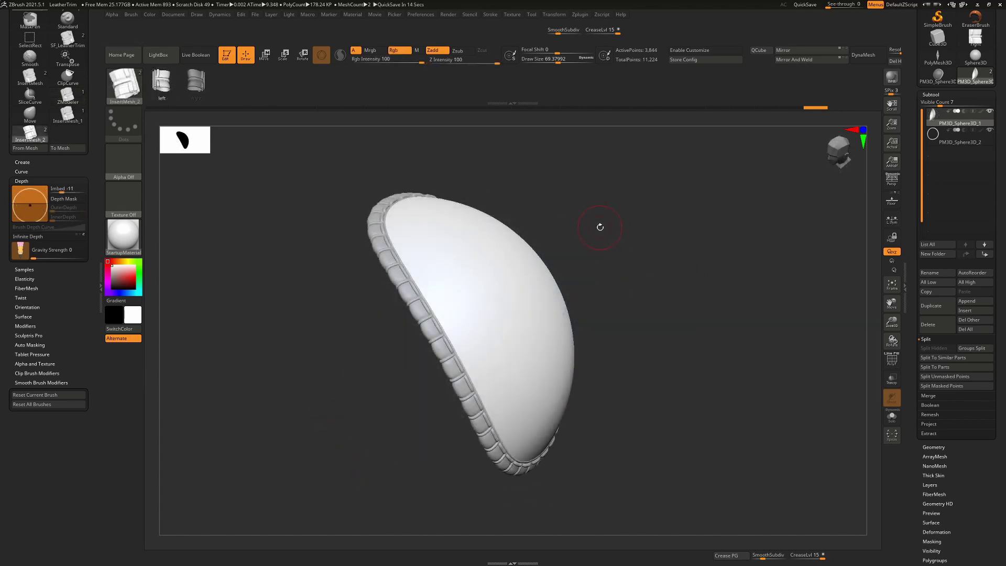
- Select the custom InsertMesh_2 trim brush and save it as the brush preset SF_LeatherTrim in the SF folder
{"action": "key", "text": "b"}
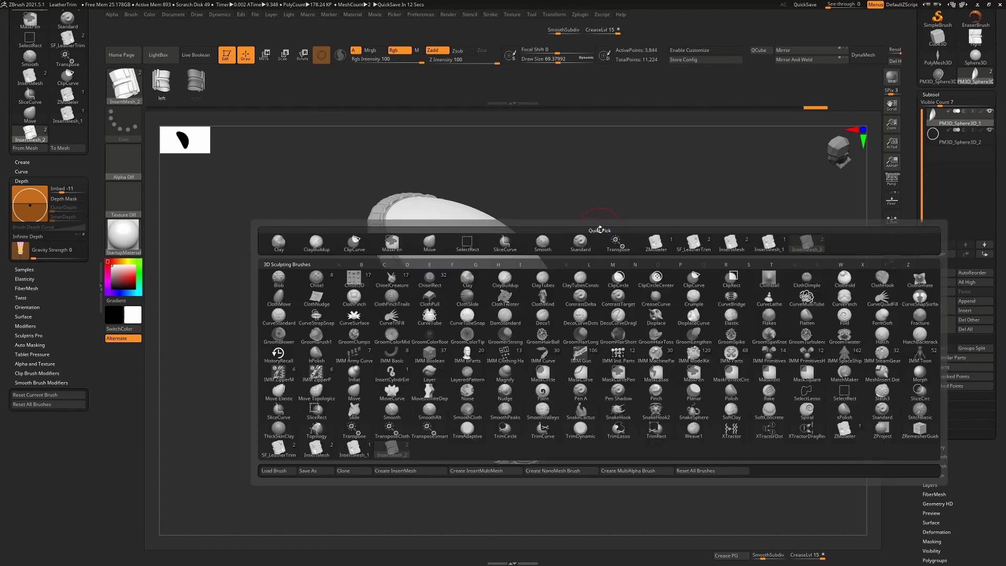
{"action": "left_click", "coordinate": [807, 242]}
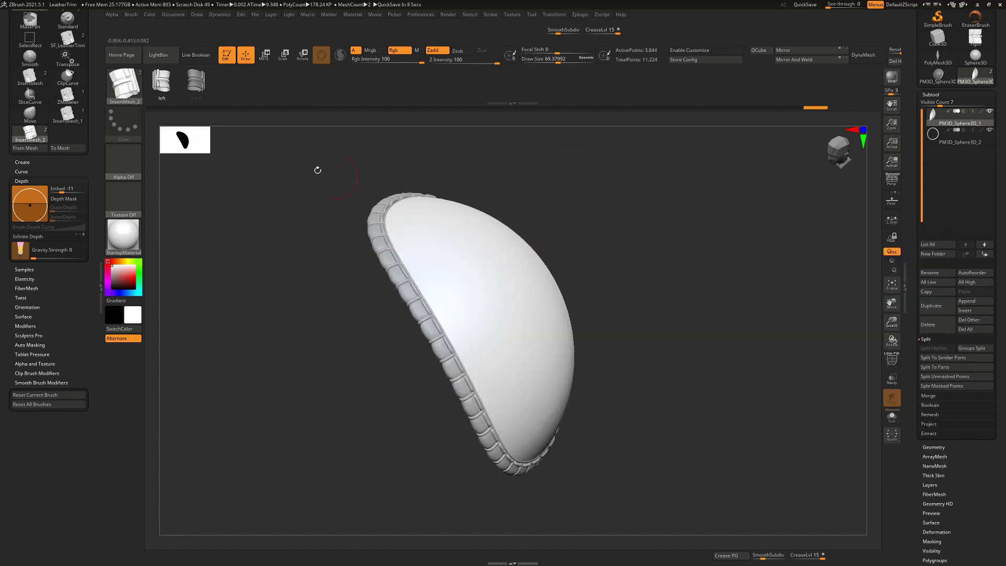
{"action": "left_click", "coordinate": [131, 16]}
{"action": "left_click", "coordinate": [191, 30]}
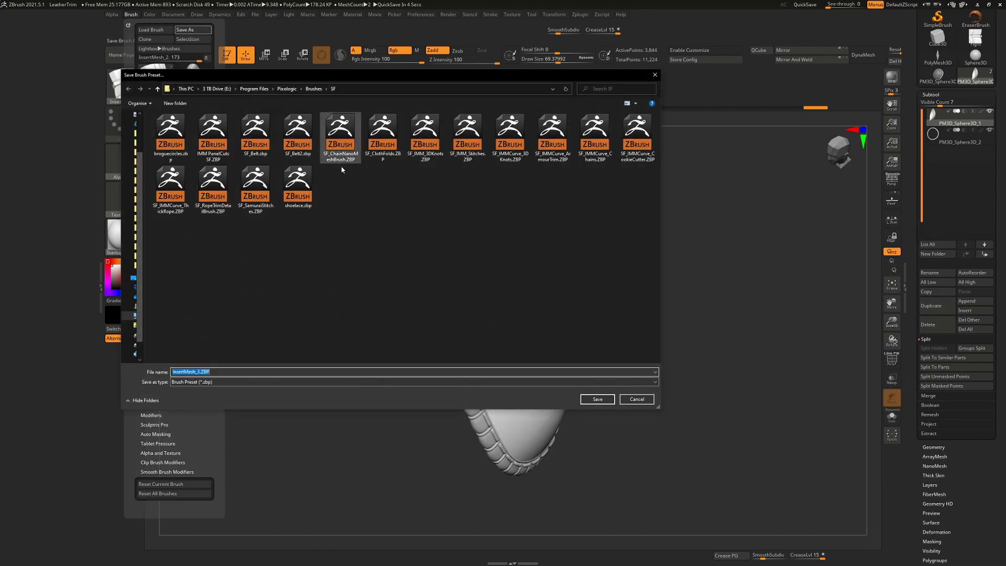
{"action": "type", "text": "SF_l"}
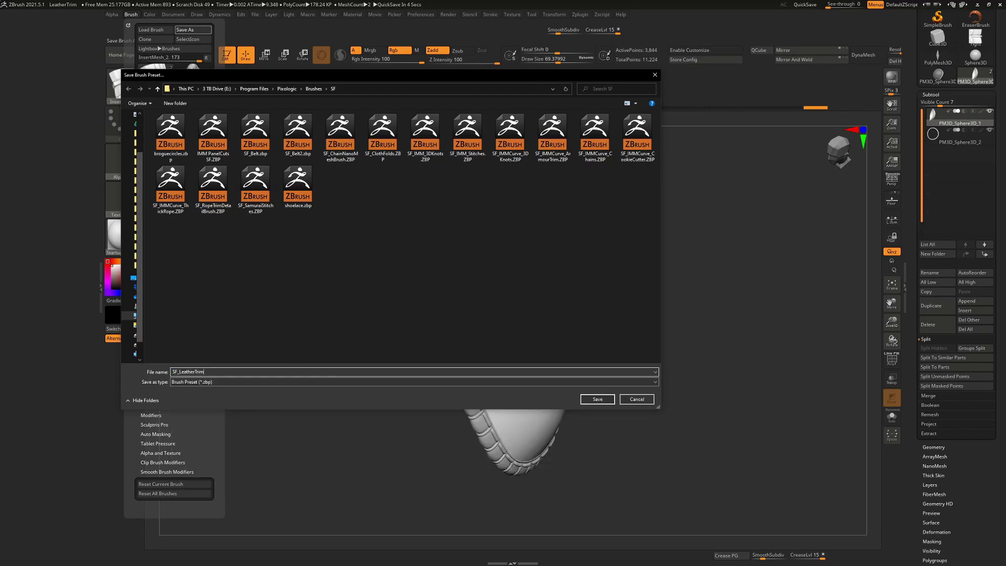
{"action": "key", "text": "Return"}
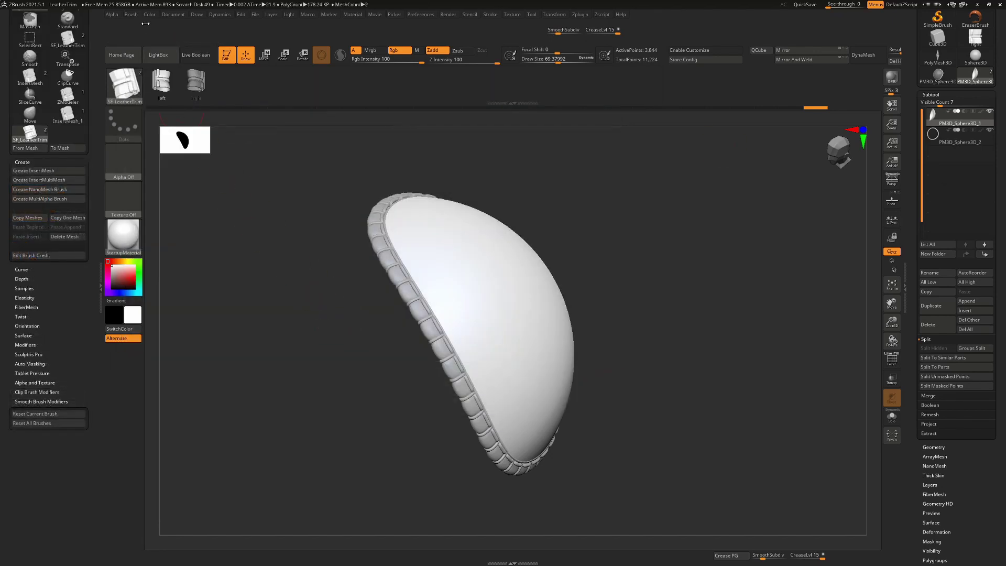
- Edit the brush credit, entering the author's full name and the link to the author's YouTube channel
{"action": "left_click", "coordinate": [130, 14]}
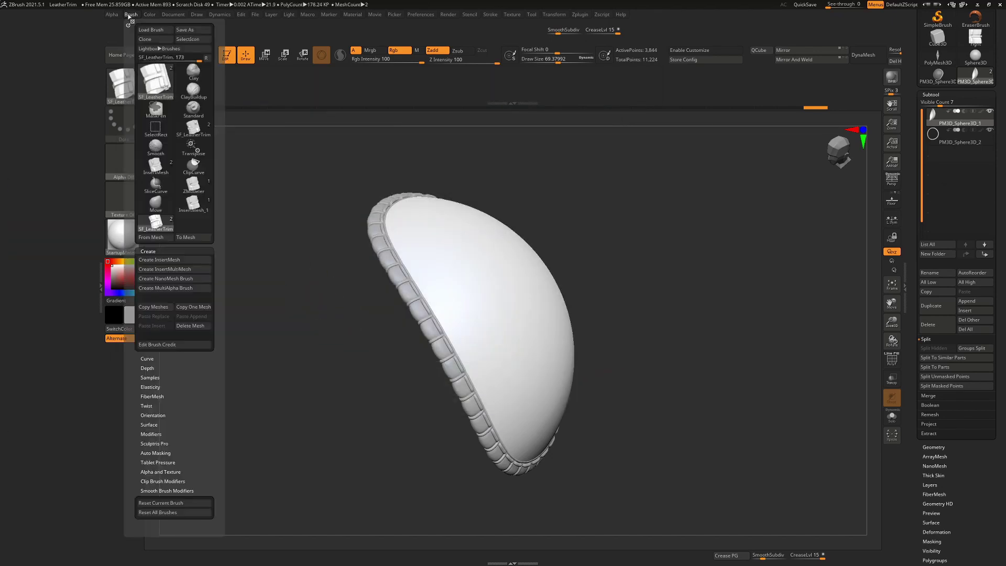
{"action": "left_click", "coordinate": [168, 345]}
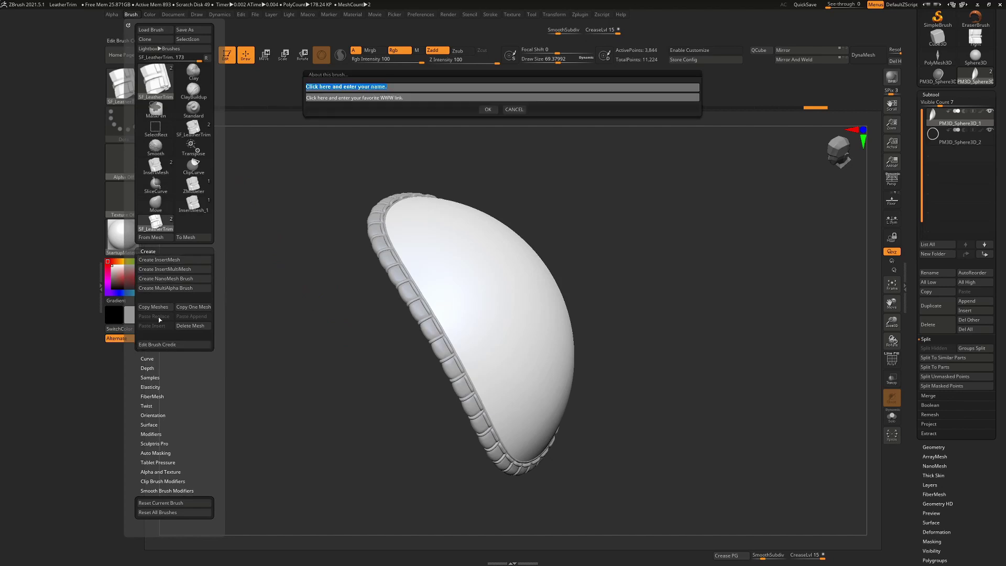
{"action": "type", "text": "Seán Forsyth"}
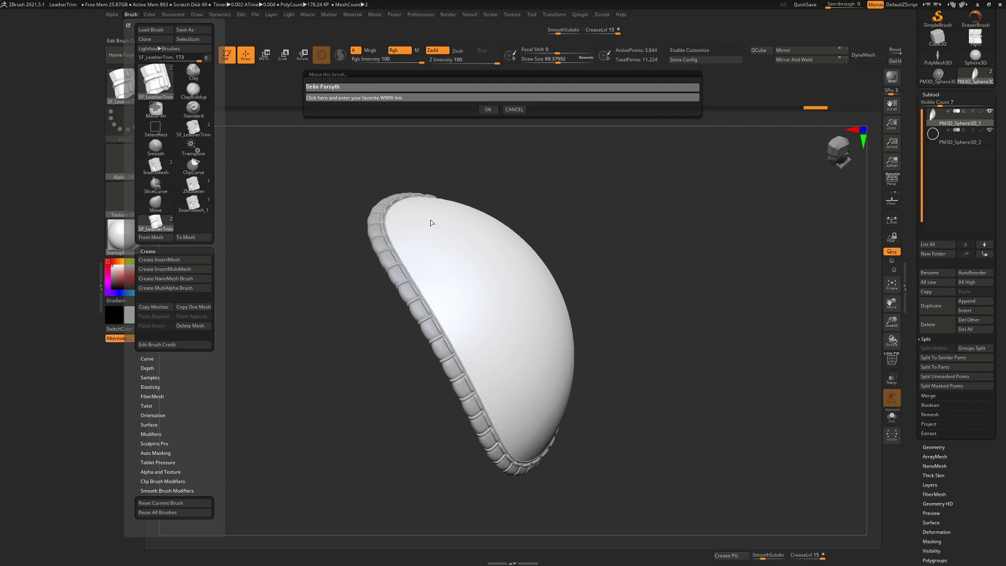
{"action": "left_click", "coordinate": [397, 97]}
{"action": "type", "text": "https://www.youtube.com/c/seanforsythtutorials"}
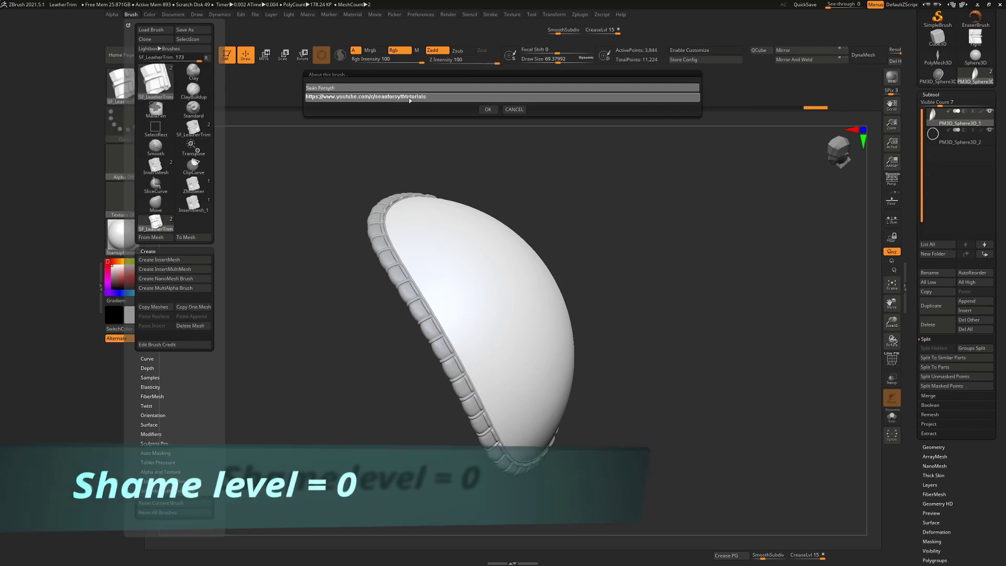
{"action": "left_click", "coordinate": [492, 110]}
{"action": "left_click", "coordinate": [488, 109]}
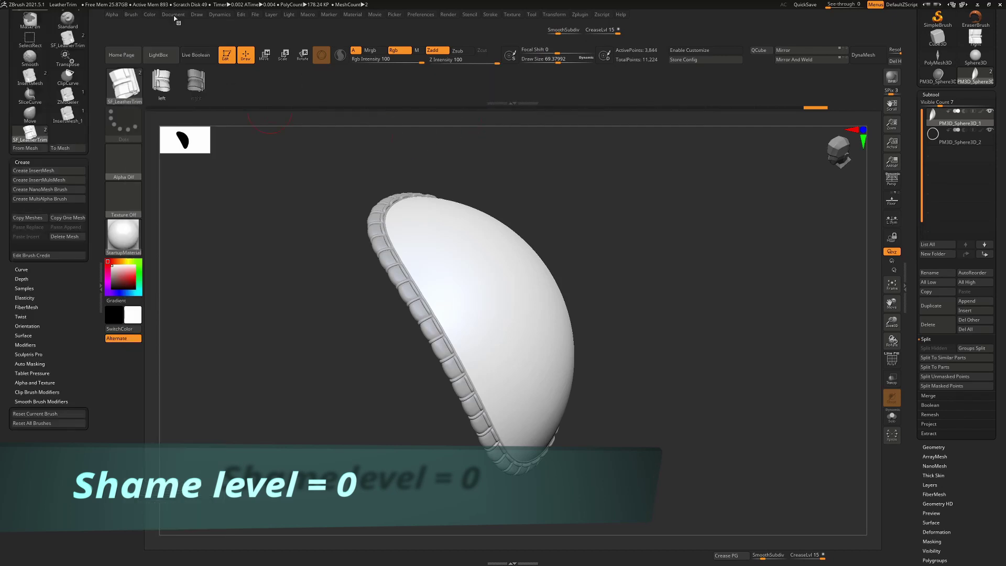
- Save the credited brush again, overwriting the existing SF_LeatherTrim.ZBP preset in the SF folder
{"action": "left_click", "coordinate": [131, 15]}
{"action": "left_click", "coordinate": [193, 29]}
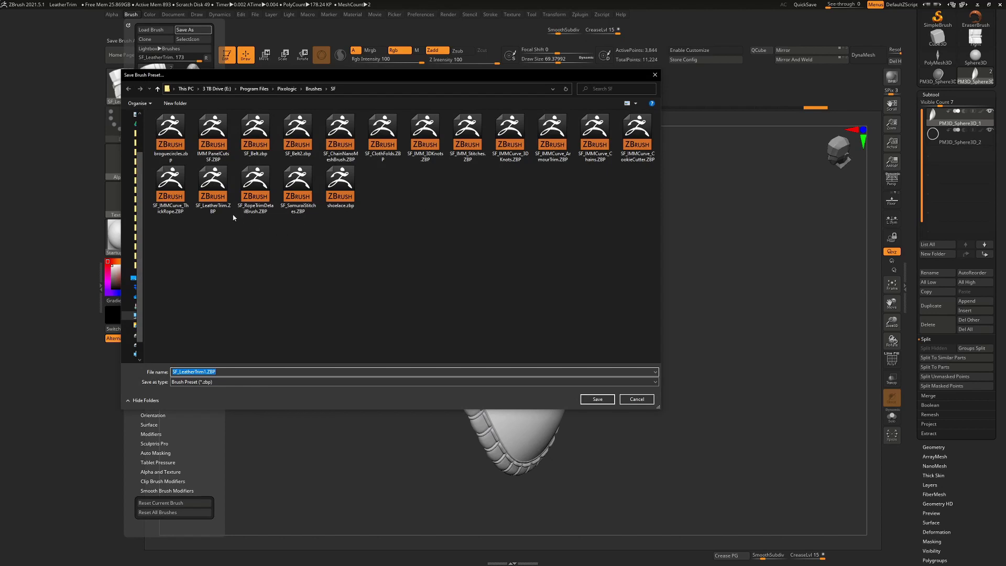
{"action": "double_click", "coordinate": [217, 194]}
{"action": "left_click", "coordinate": [522, 279]}
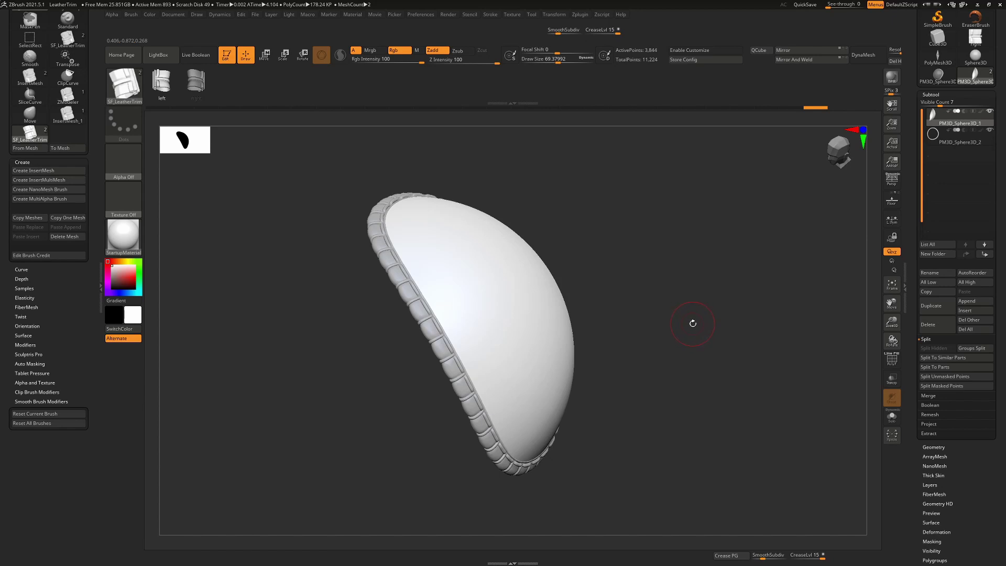
{"action": "left_click_drag", "start_coordinate": [692, 323], "coordinate": [691, 325]}
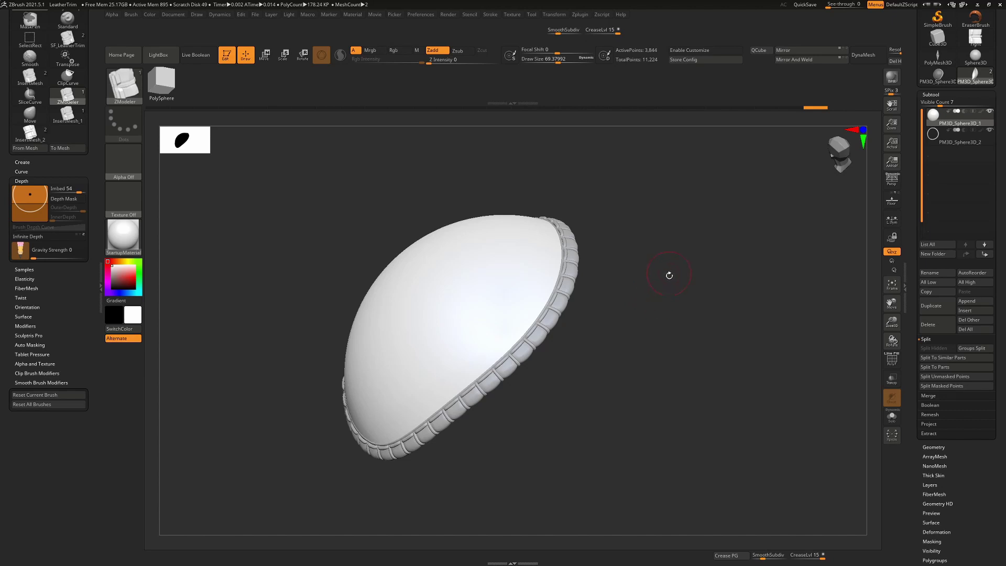
{"action": "left_click_drag", "start_coordinate": [667, 281], "coordinate": [701, 309]}
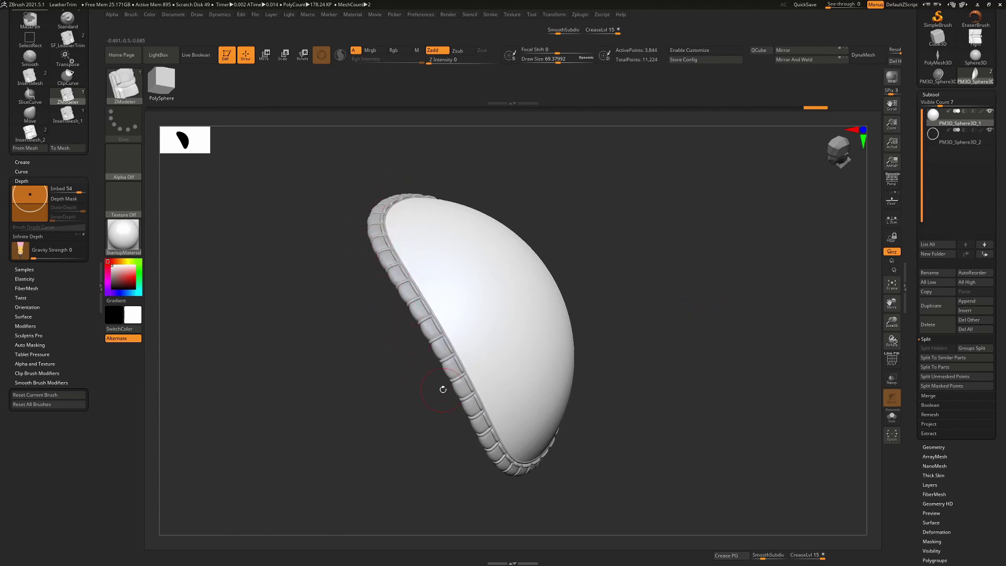